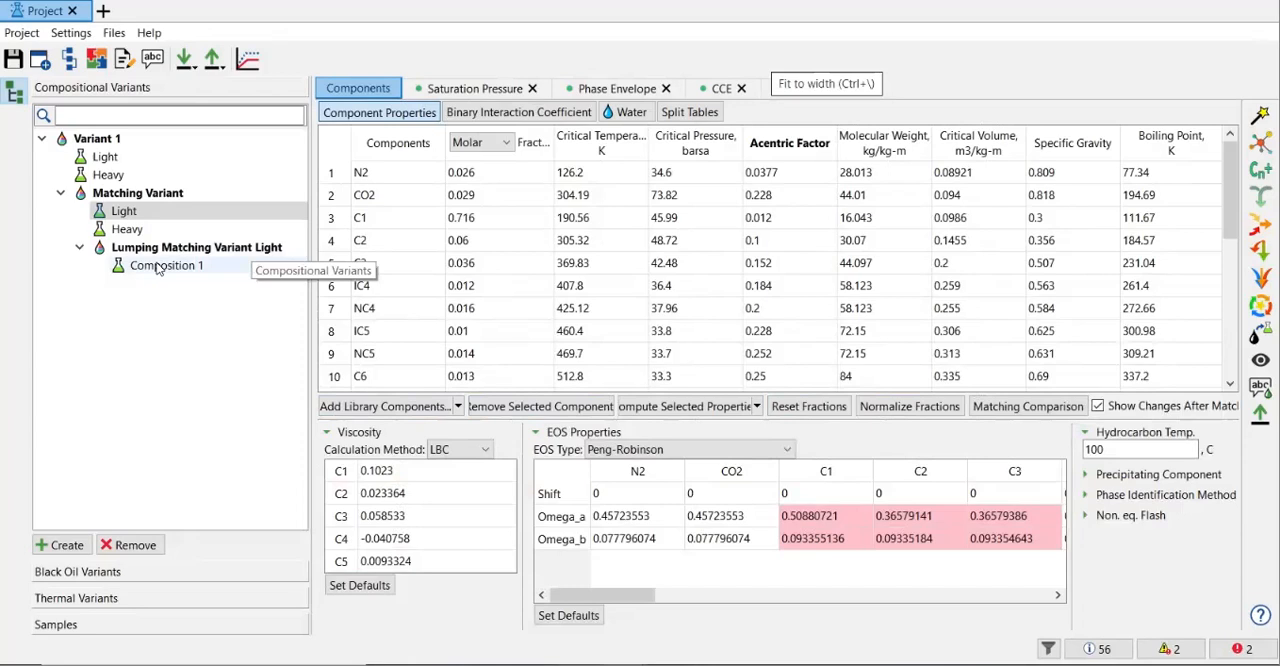
right_click(153, 267)
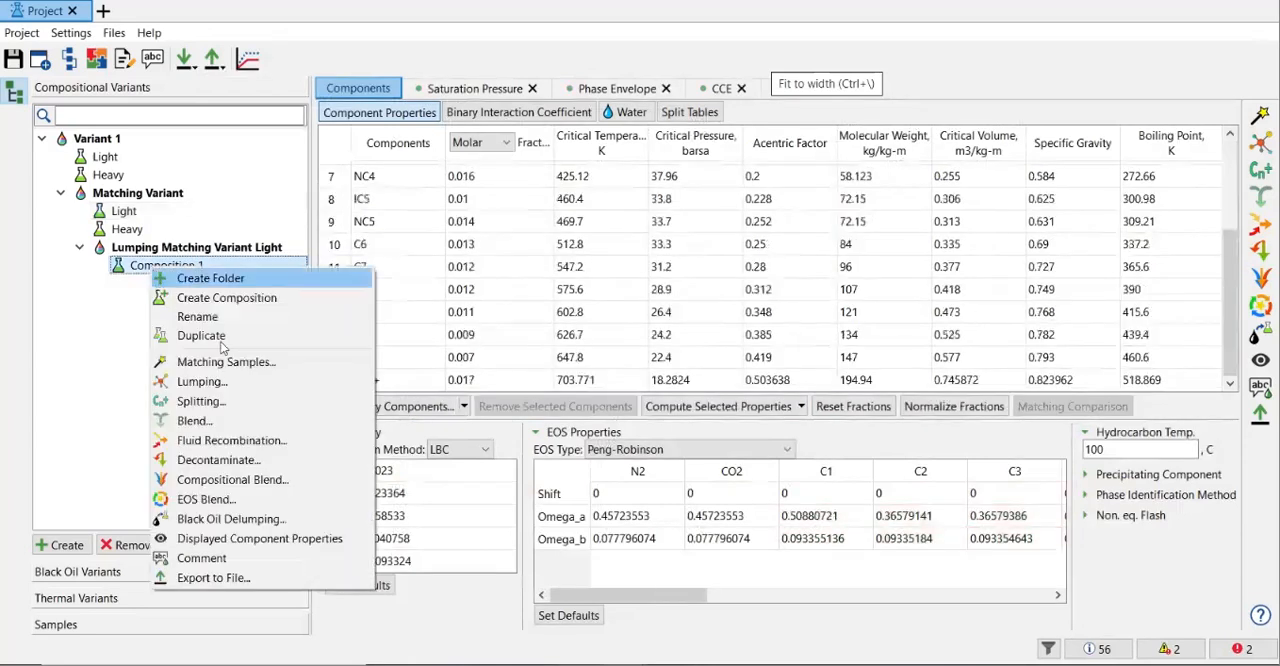
click(240, 318)
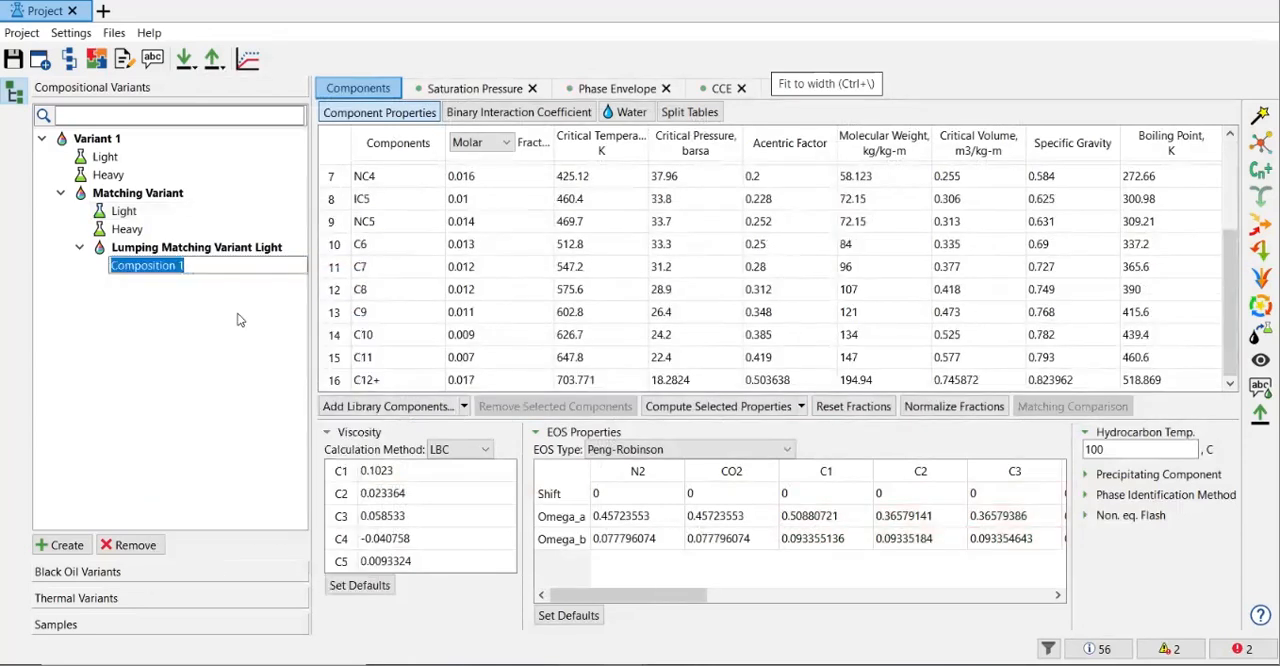
text(Light)
key(Escape)
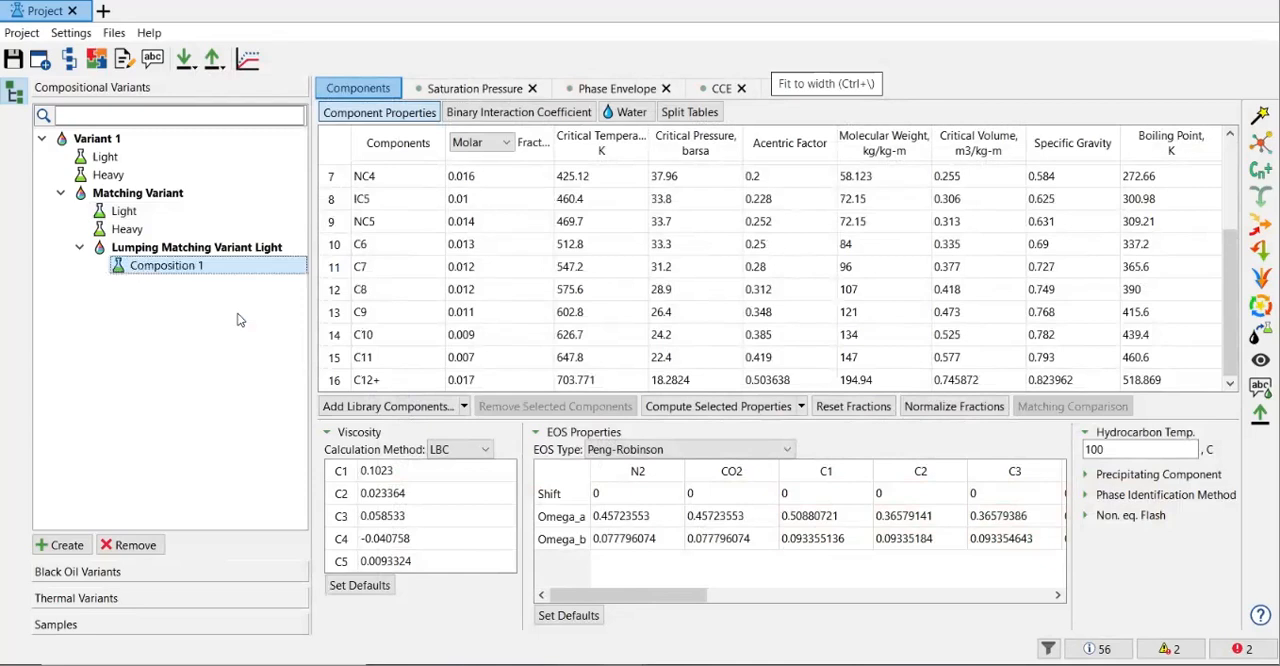
Open the autolumping settings for the Heavy composition of the Matching Variant, keeping Wilson as the K-values method.
click(139, 236)
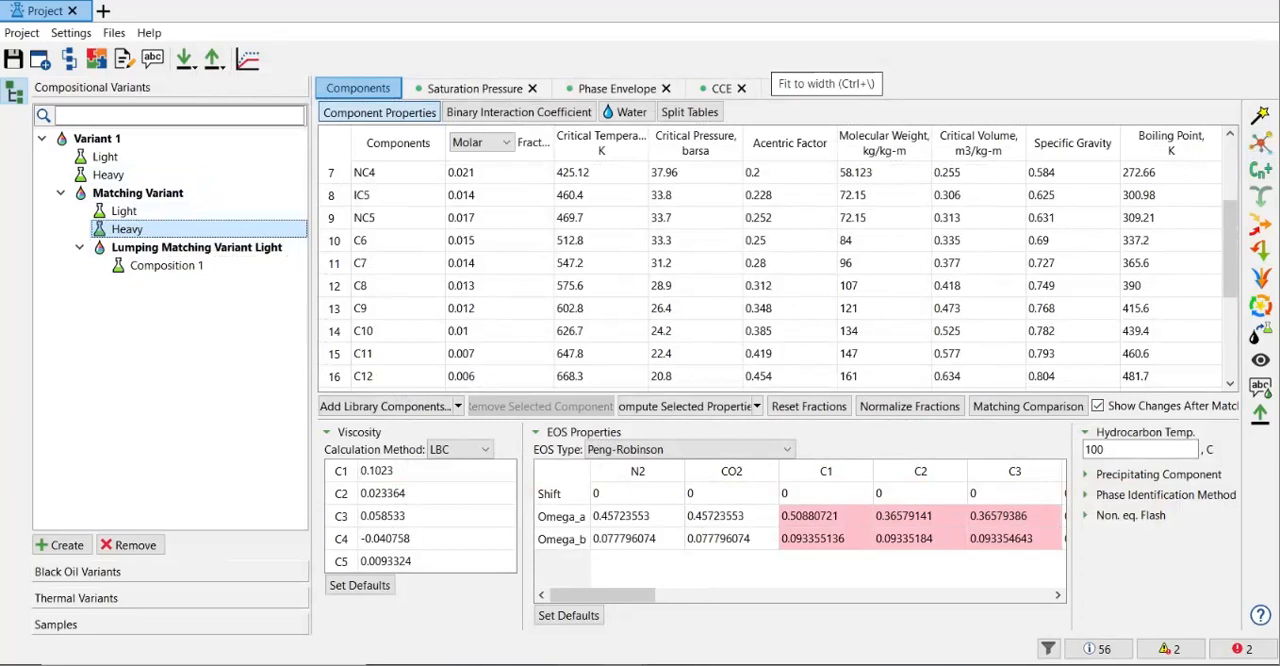
click(1260, 143)
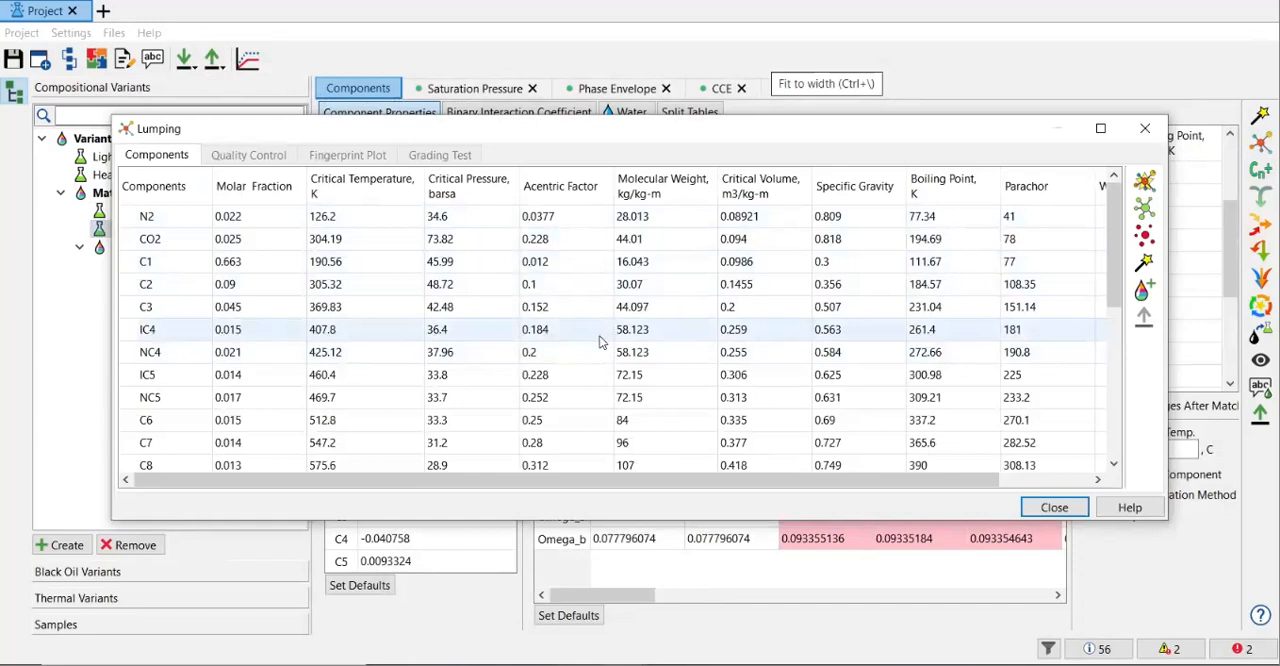
click(1145, 180)
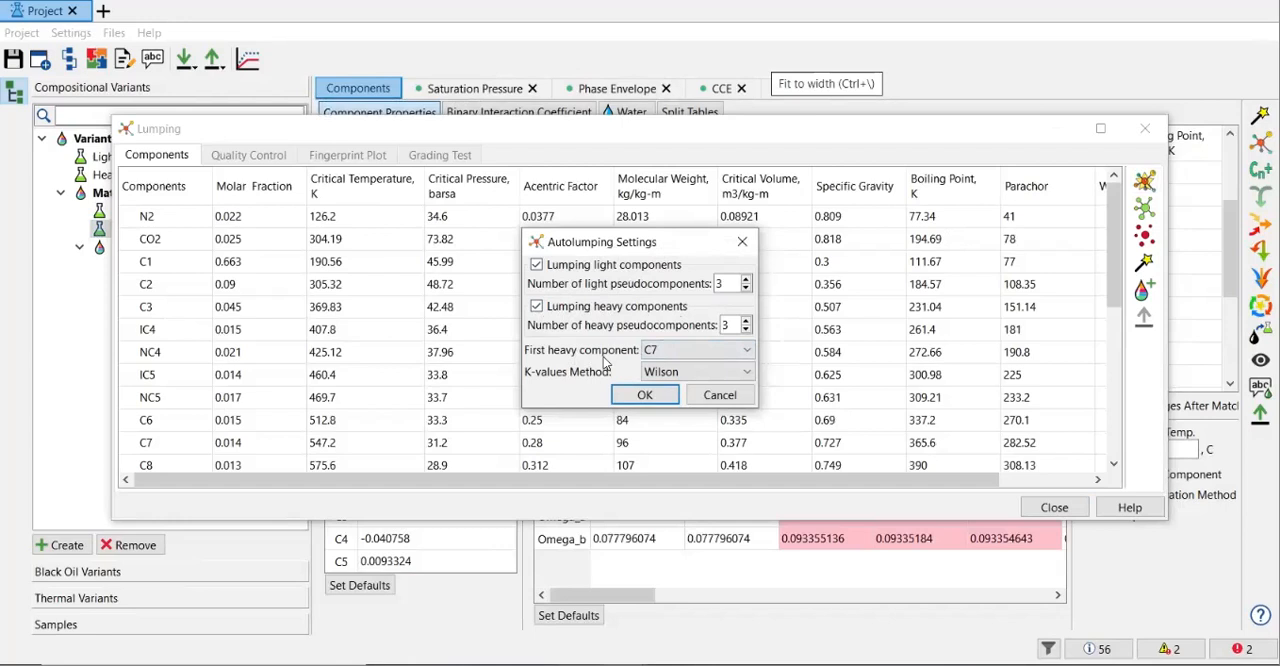
click(706, 380)
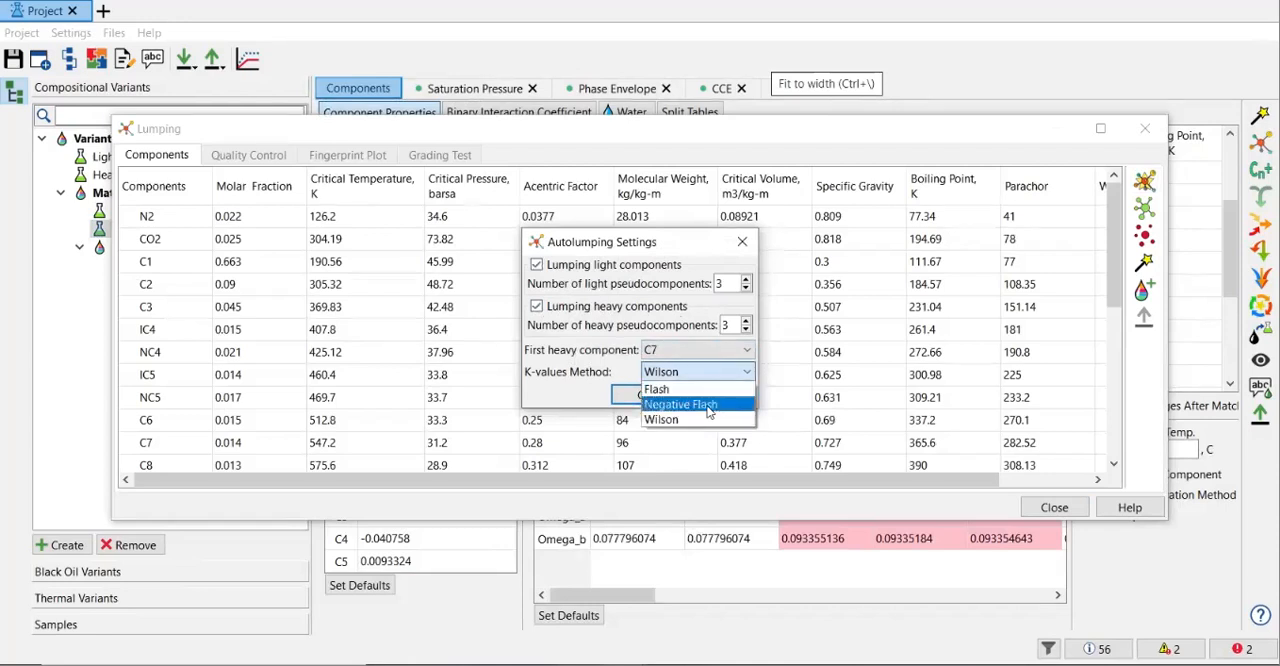
click(681, 428)
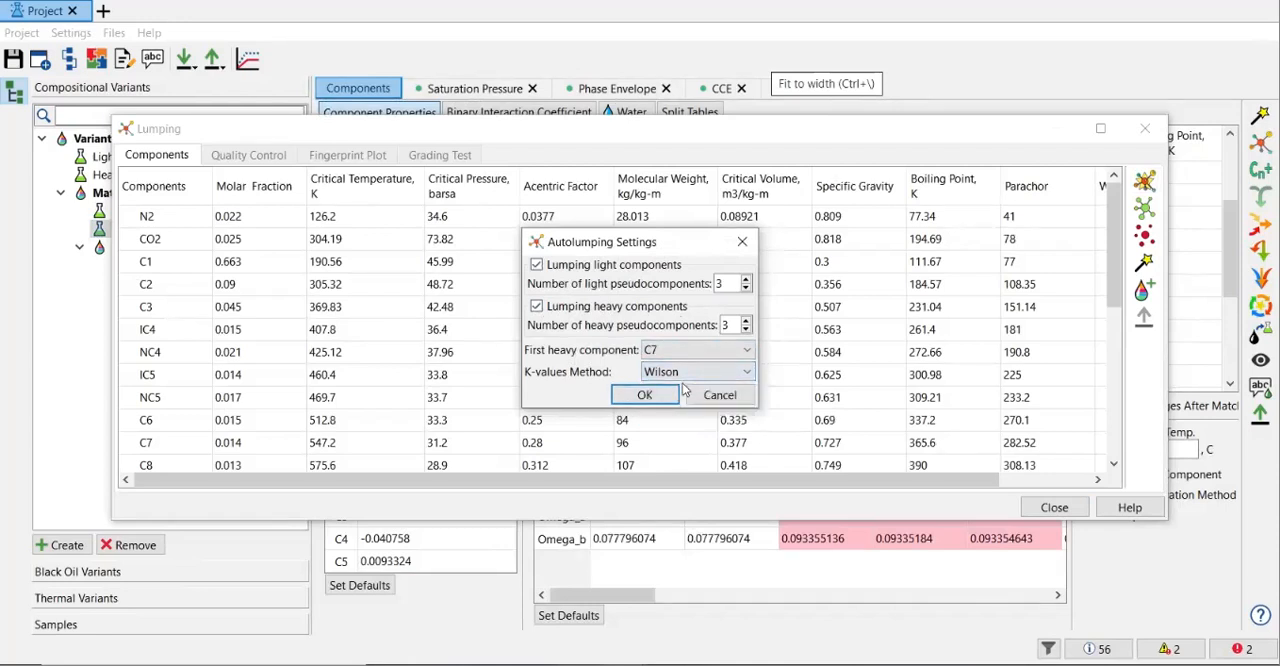
Autolump only the heavy components into 1 pseudocomponent, with C12 as the first heavy component and light component lumping turned off.
click(537, 265)
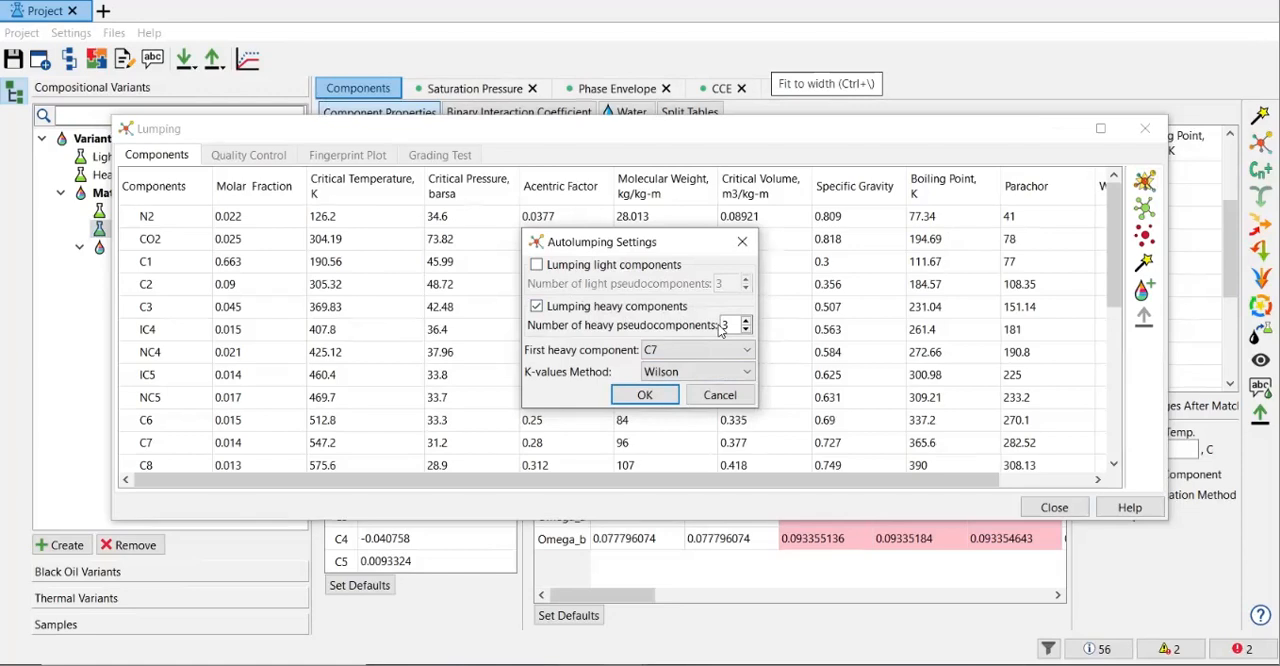
double_click(723, 328)
click(727, 352)
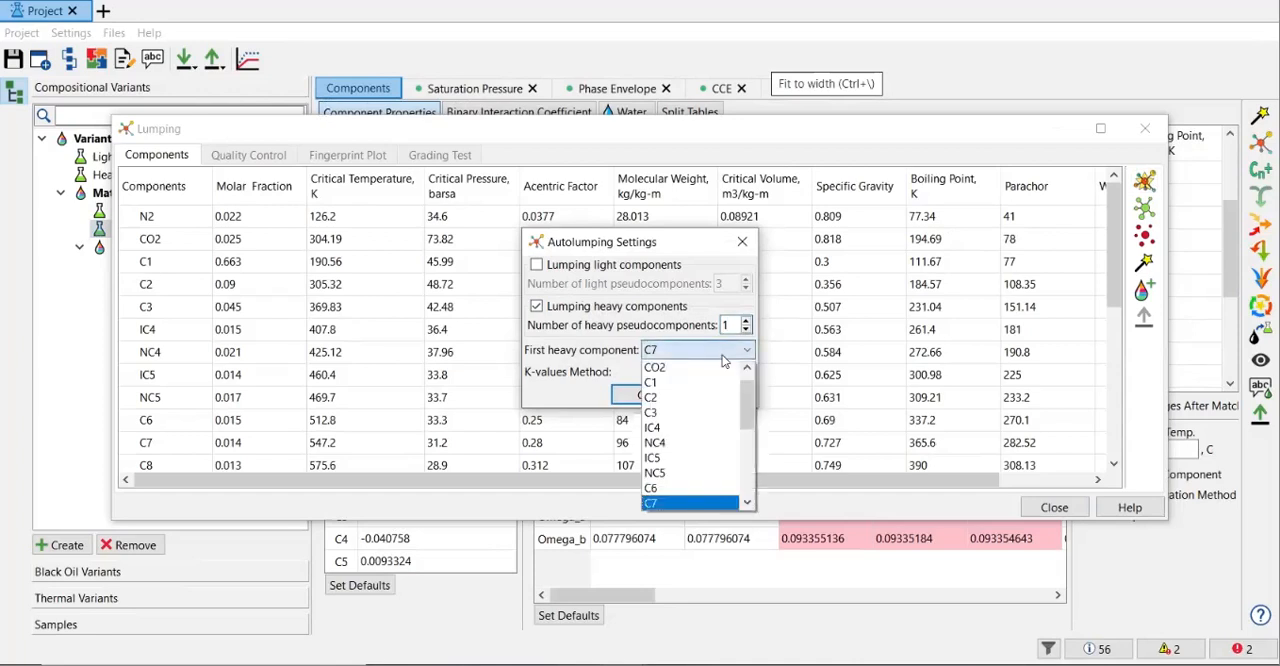
click(759, 430)
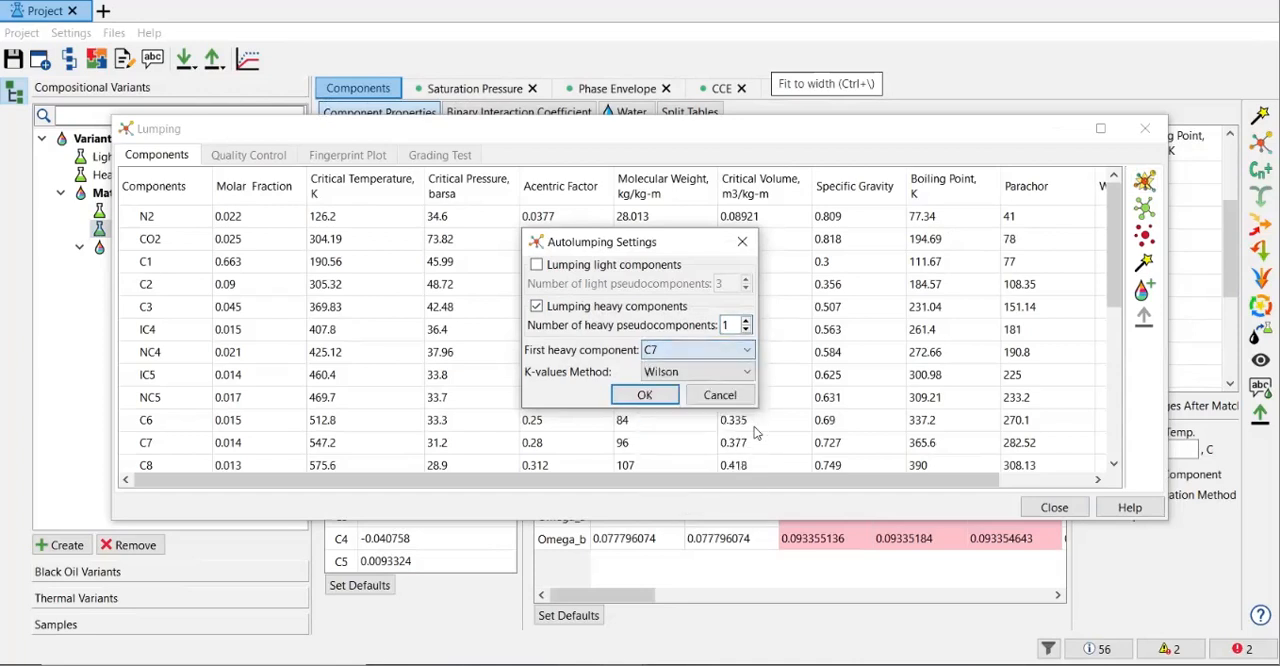
click(746, 352)
drag(748, 392, 750, 466)
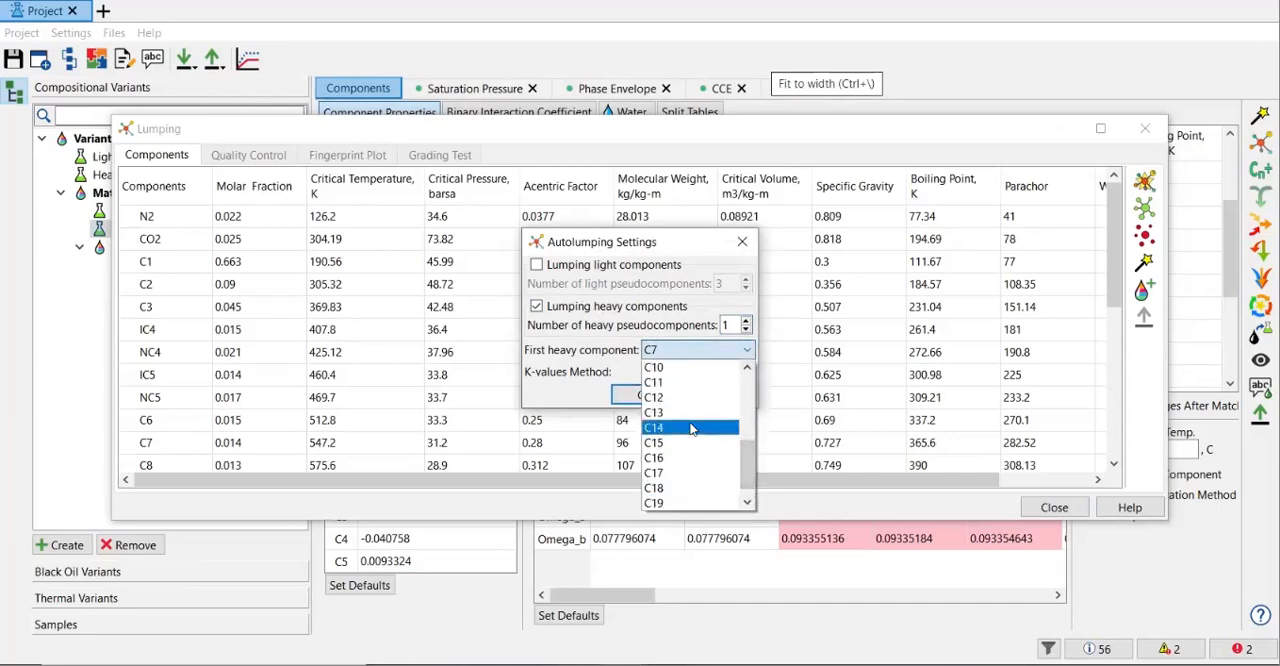
scroll(690, 428, down, 1)
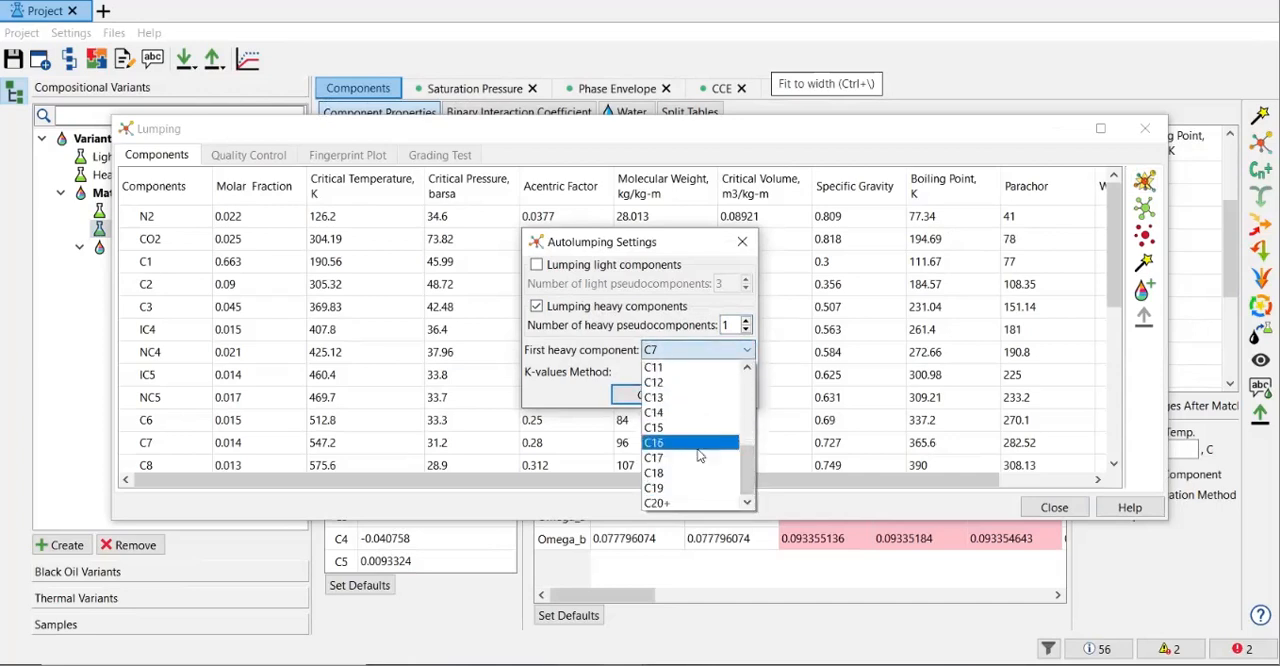
click(672, 383)
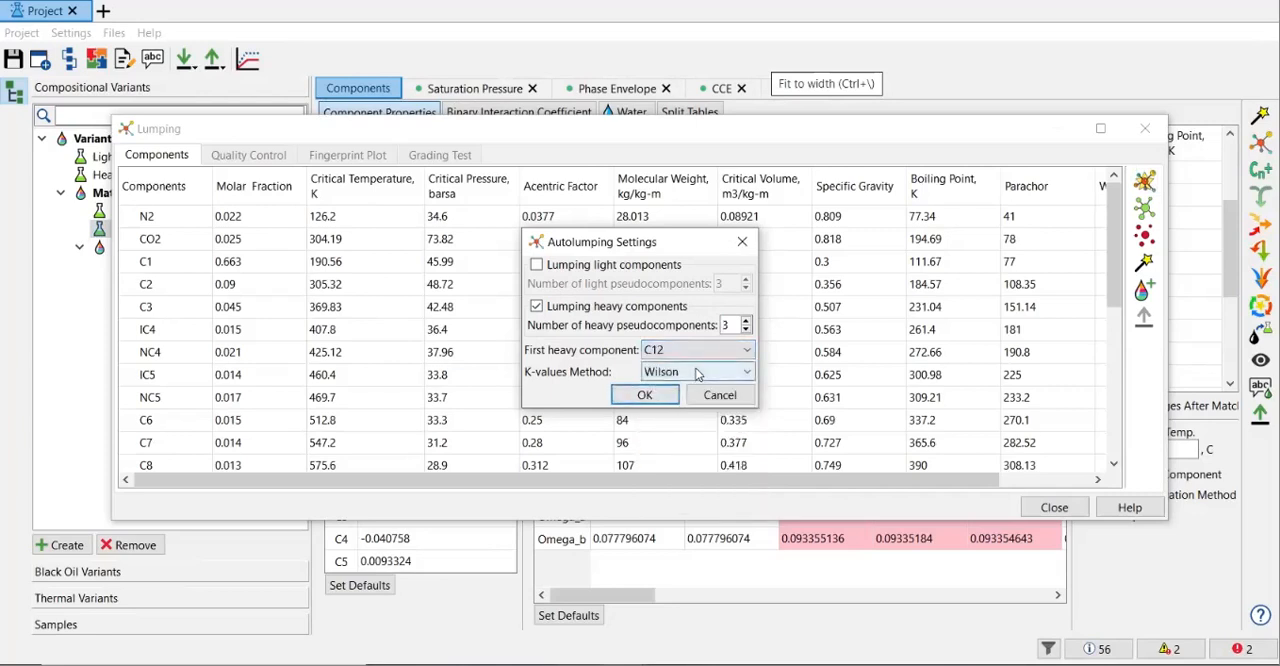
drag(733, 326, 674, 329)
text(1)
click(645, 396)
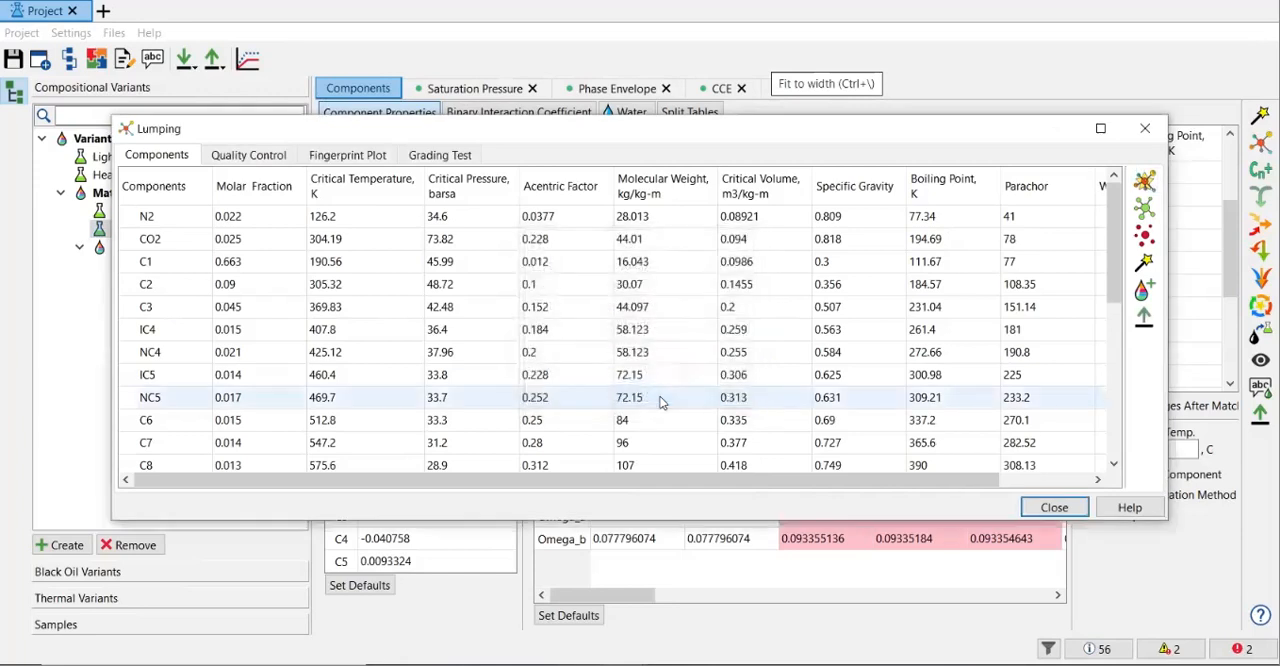
Enlarge the Lumping dialog and rename the lumped heavy pseudocomponent as C12+.
drag(878, 521, 870, 637)
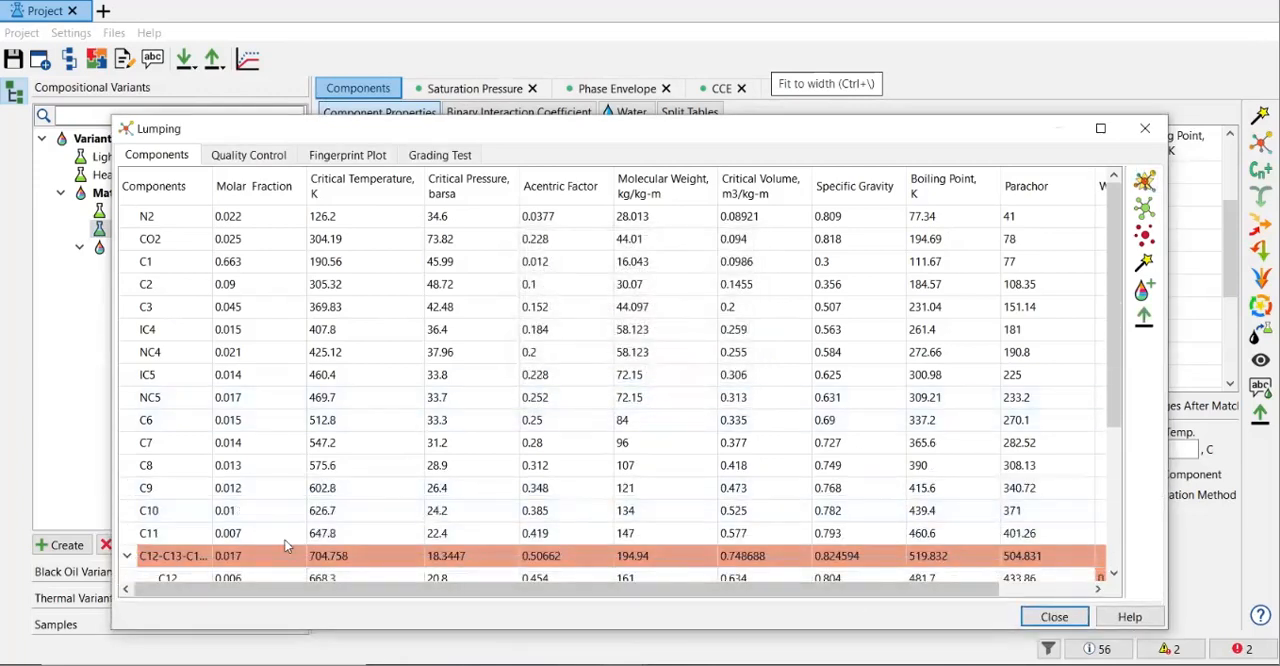
scroll(1040, 362, down, 3)
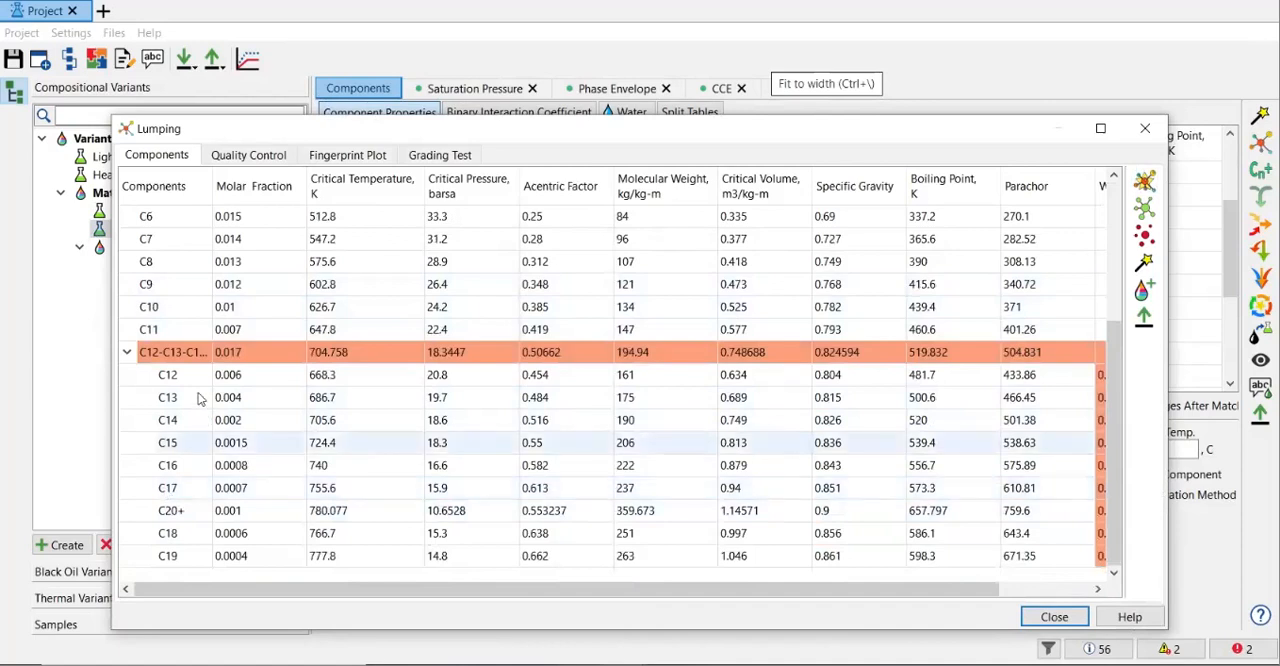
double_click(178, 352)
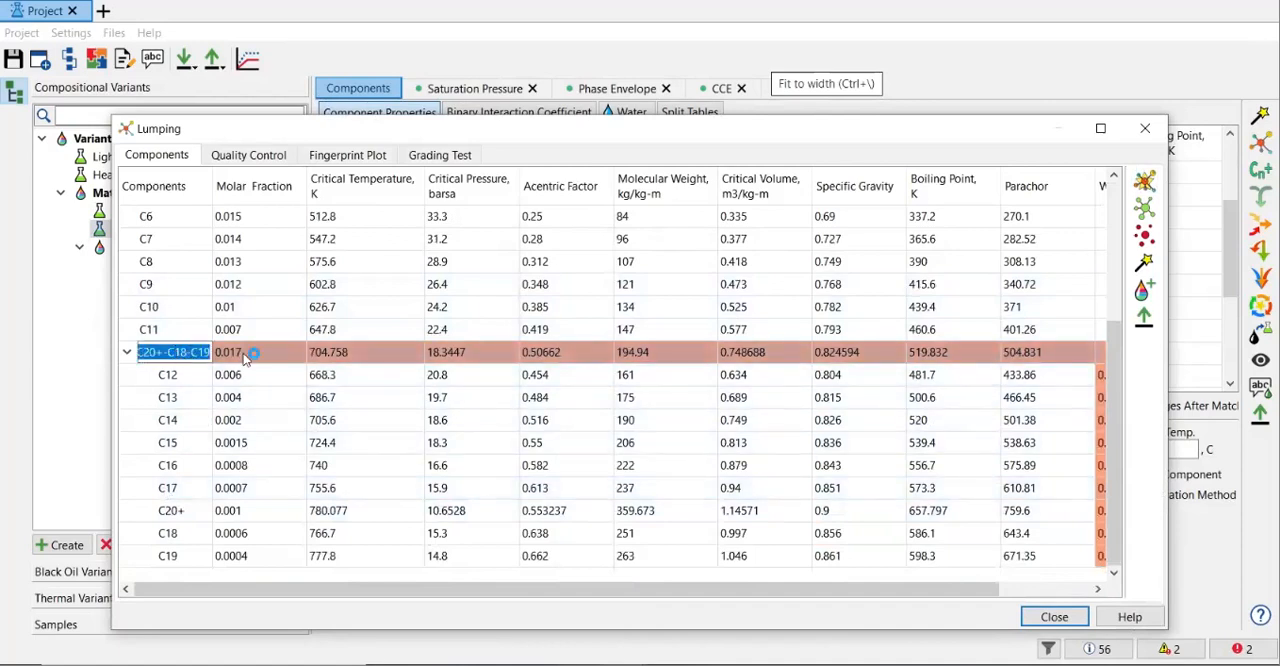
text(C12)
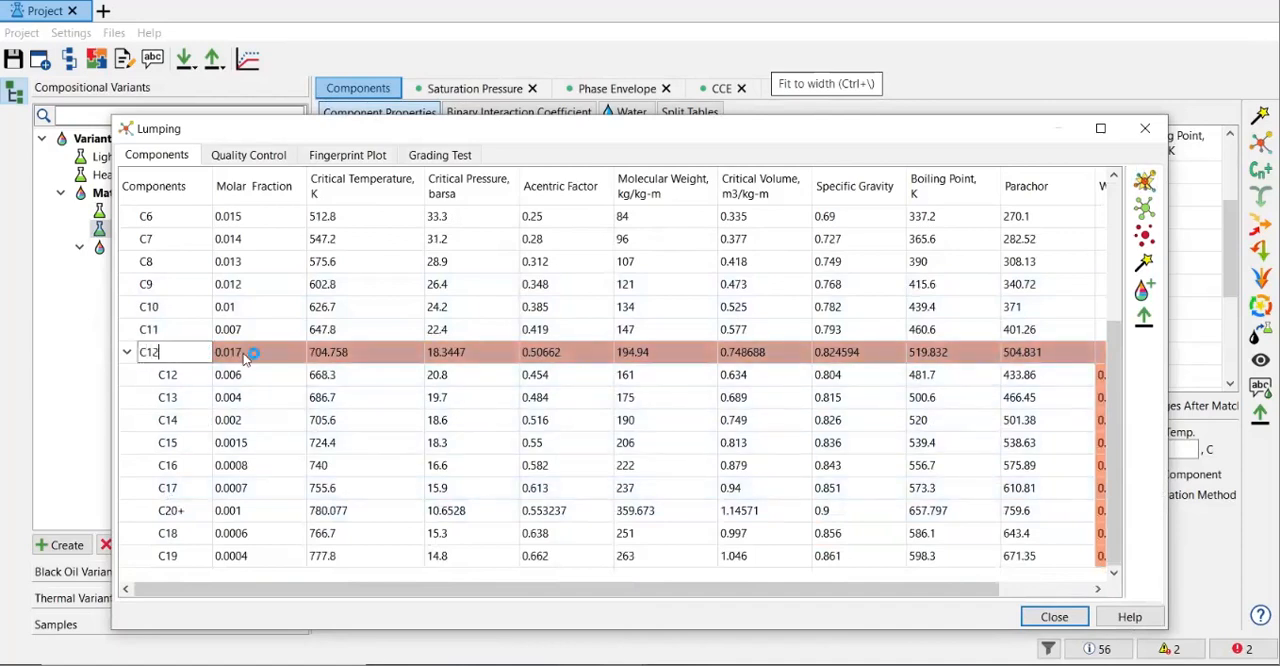
text(+)
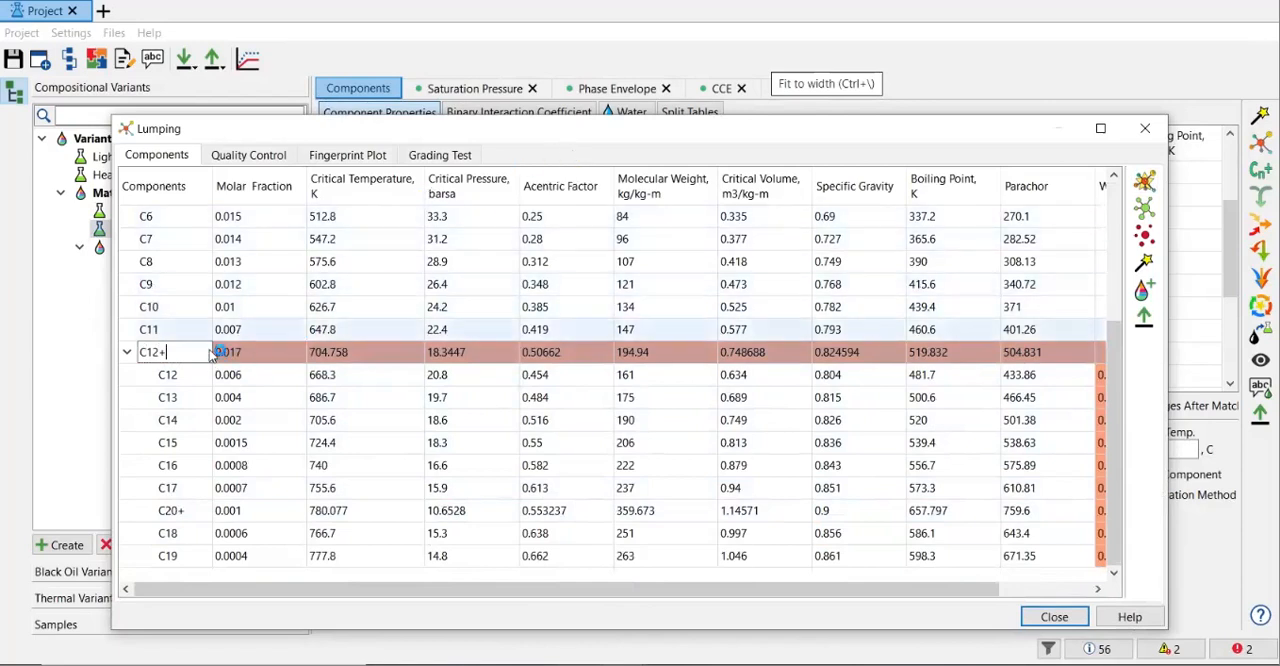
click(222, 332)
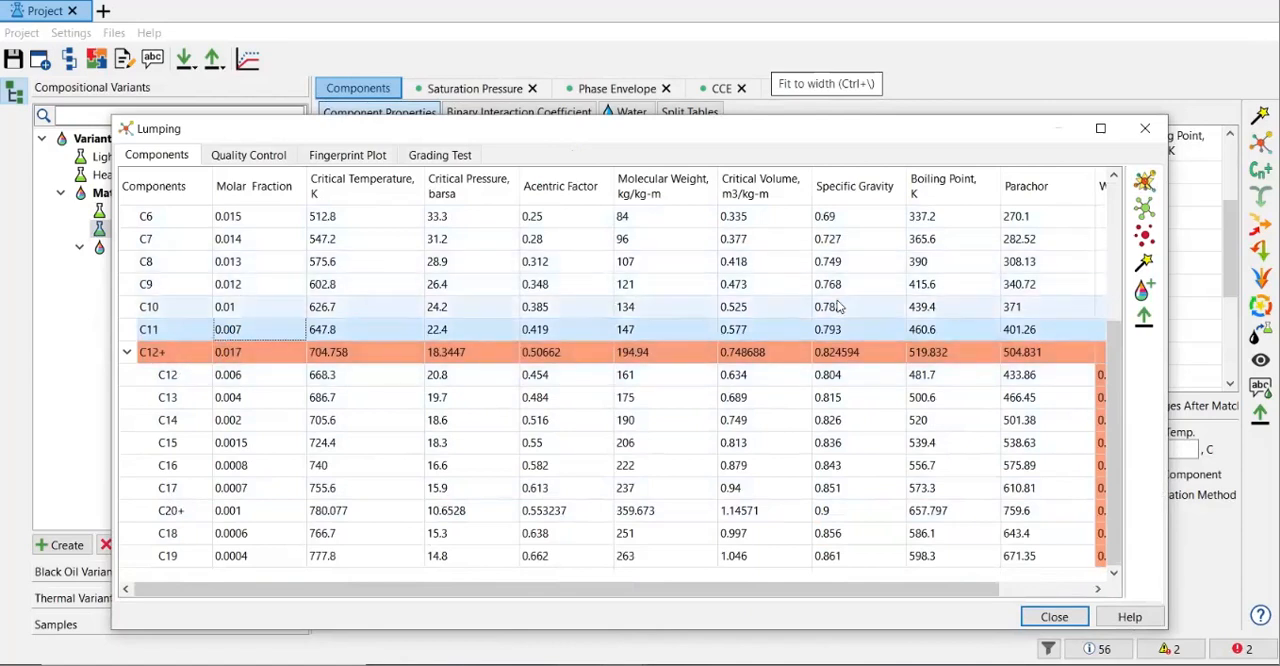
Run matching on the lumped composition with the improvement value for stopping on slow improvement set to 1%.
scroll(1105, 236, up, 1)
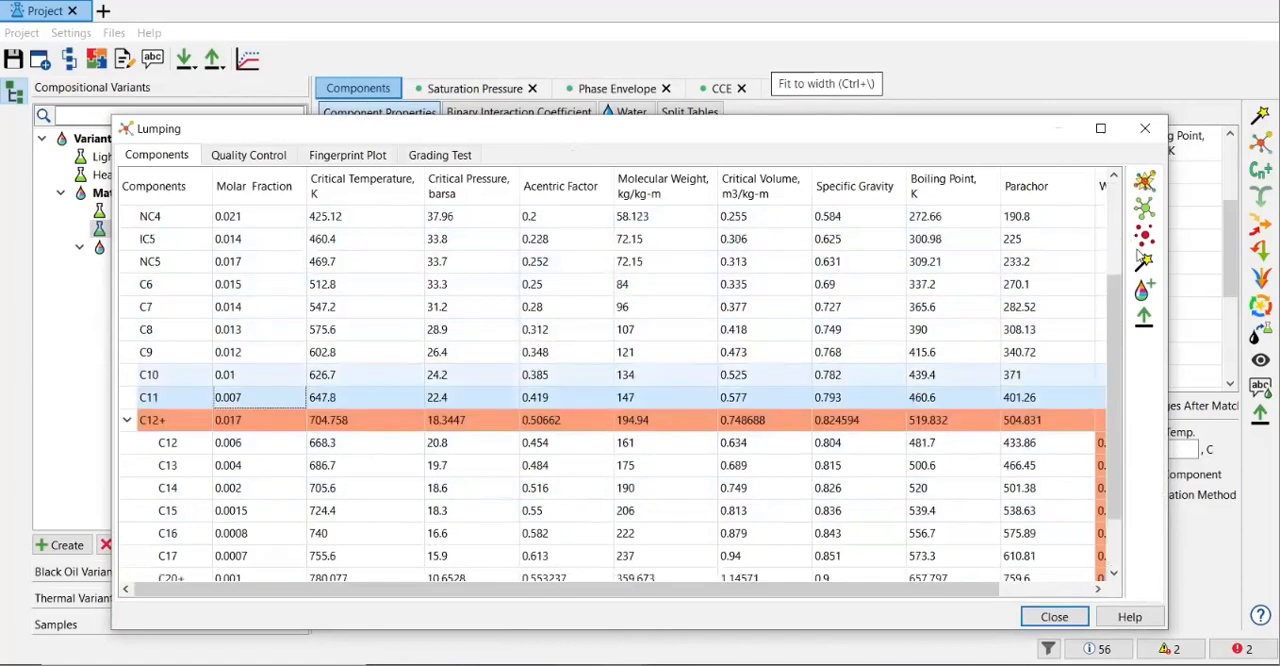
scroll(1114, 277, up, 2)
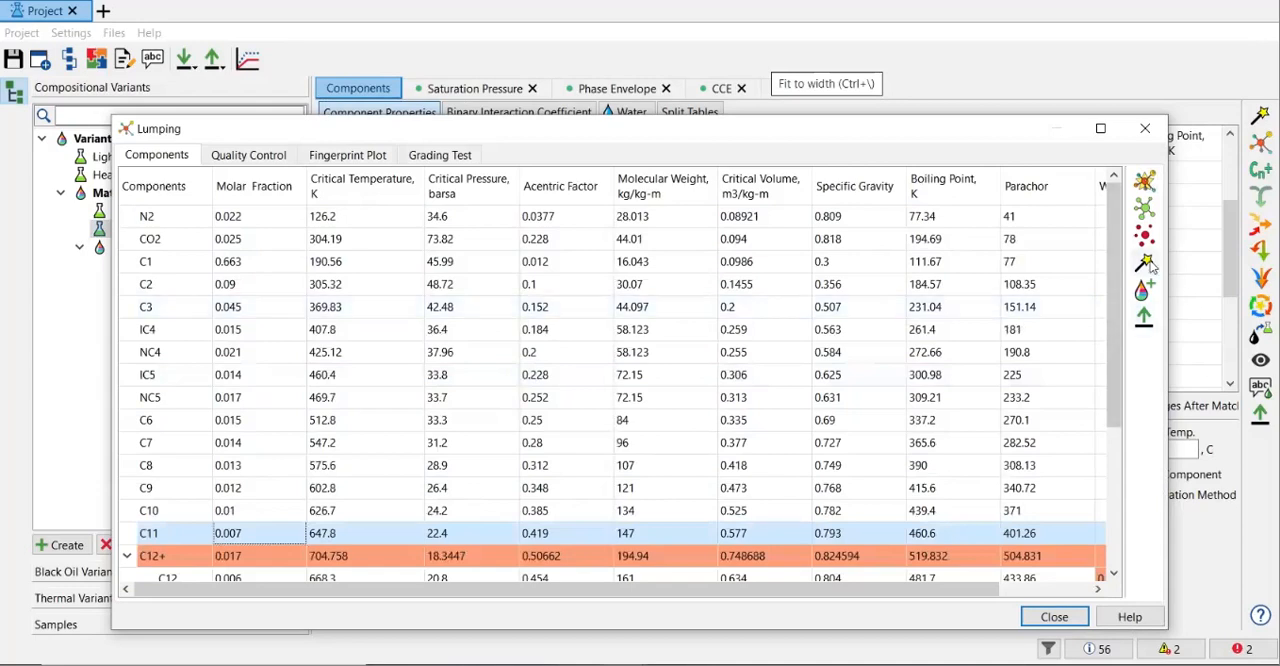
click(1145, 262)
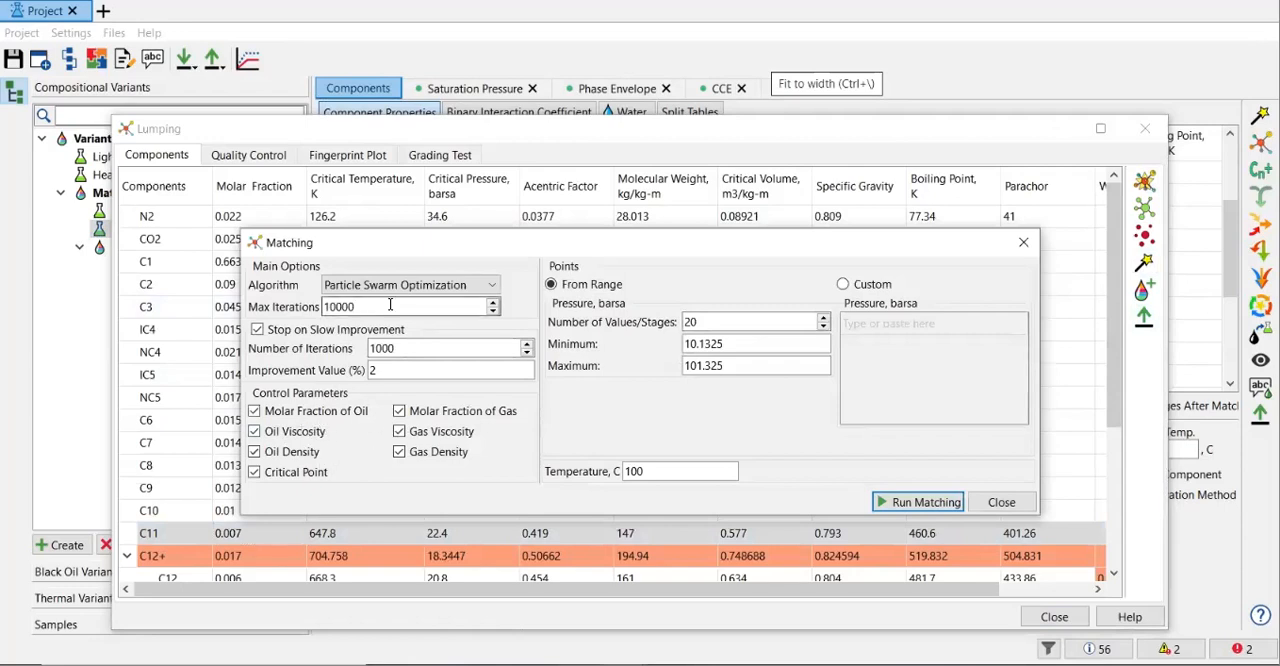
double_click(368, 370)
text(1)
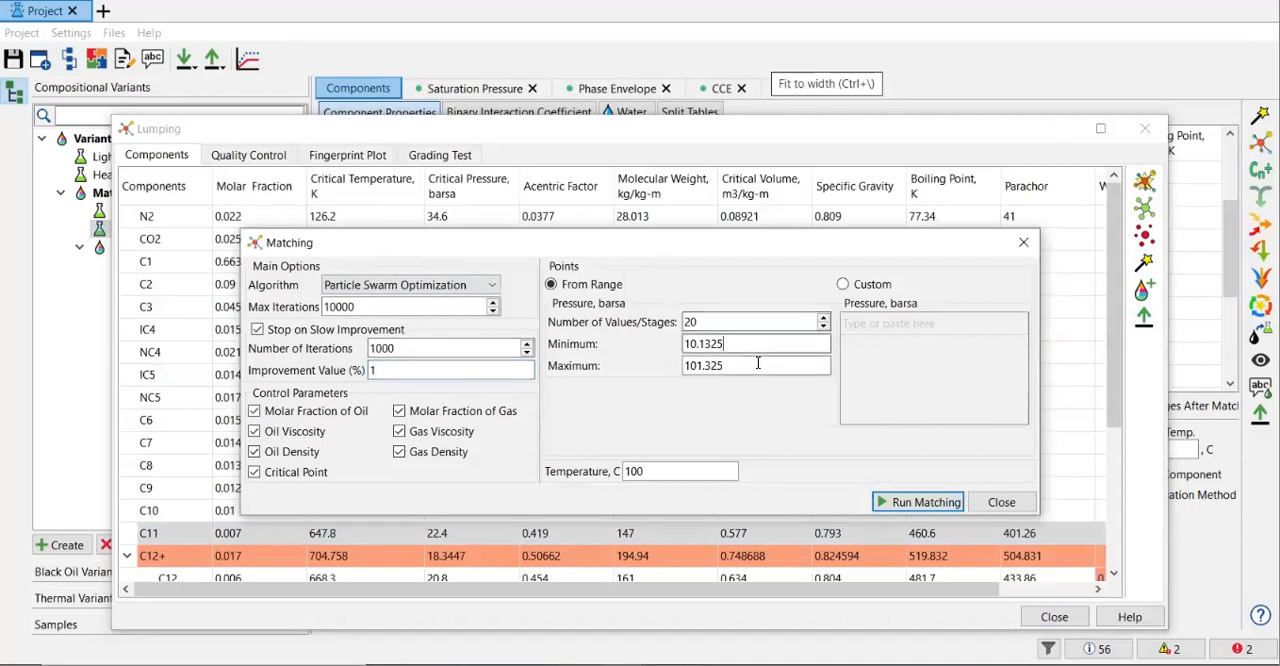
click(915, 506)
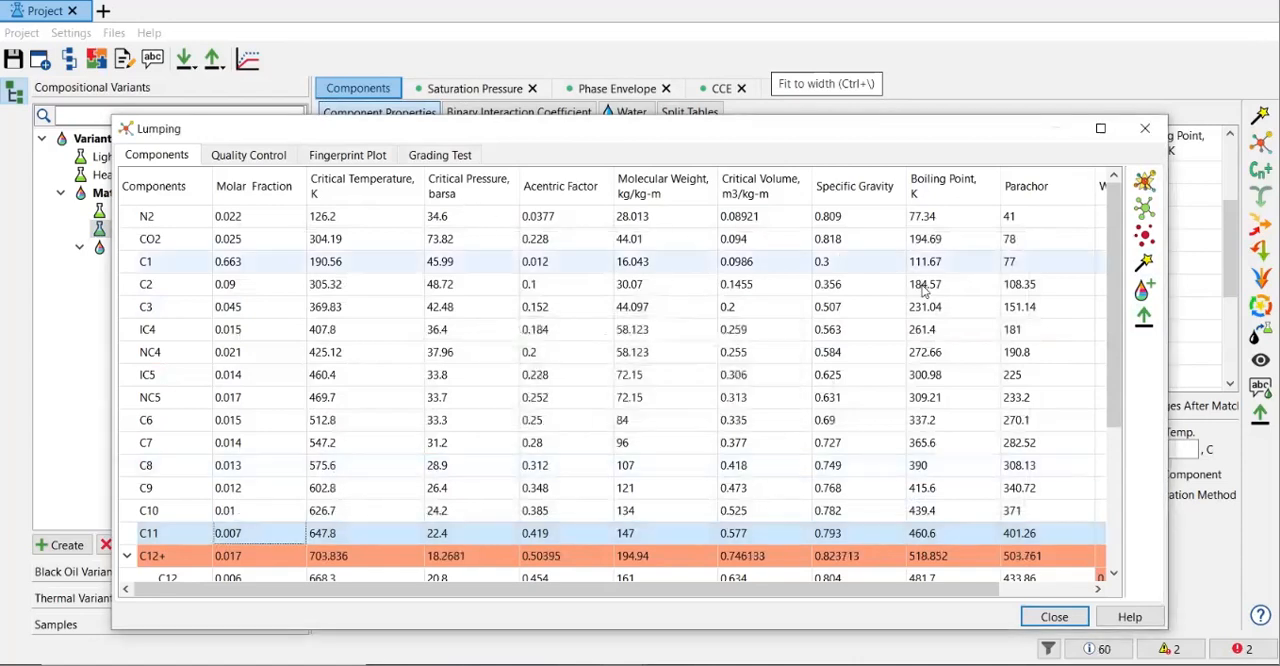
Examine the quality control graphs and the fingerprint plot to compare fluid properties before and after lumping.
click(269, 160)
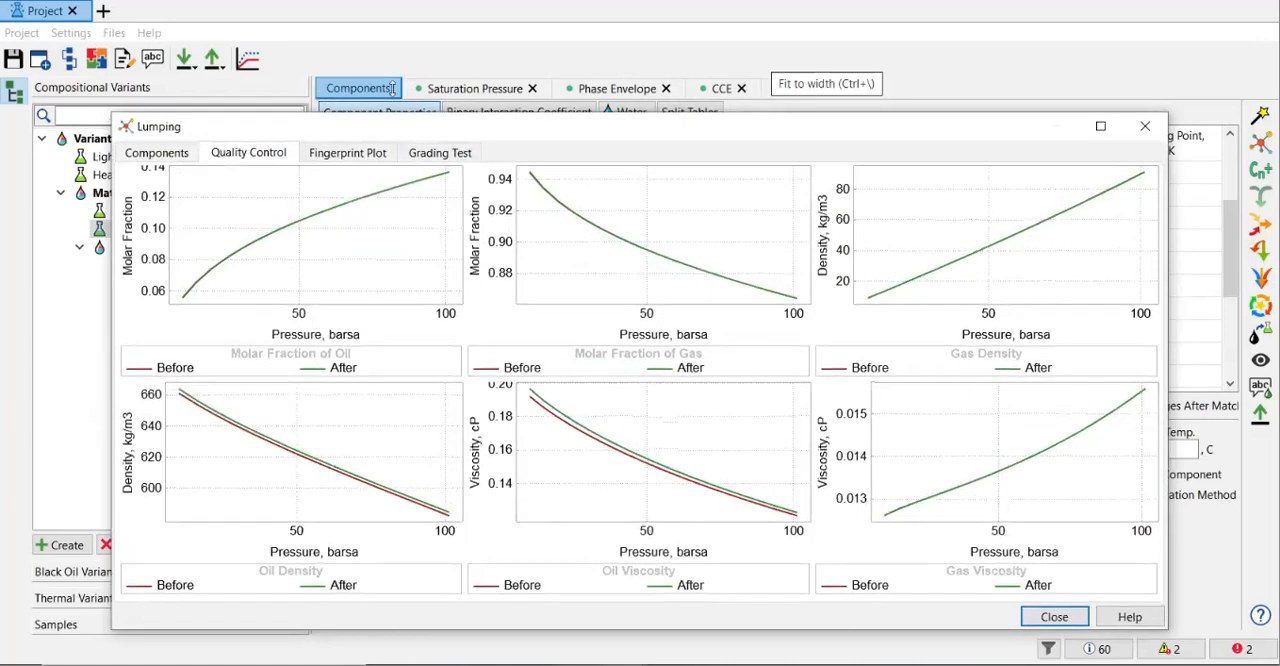
drag(392, 88, 391, 84)
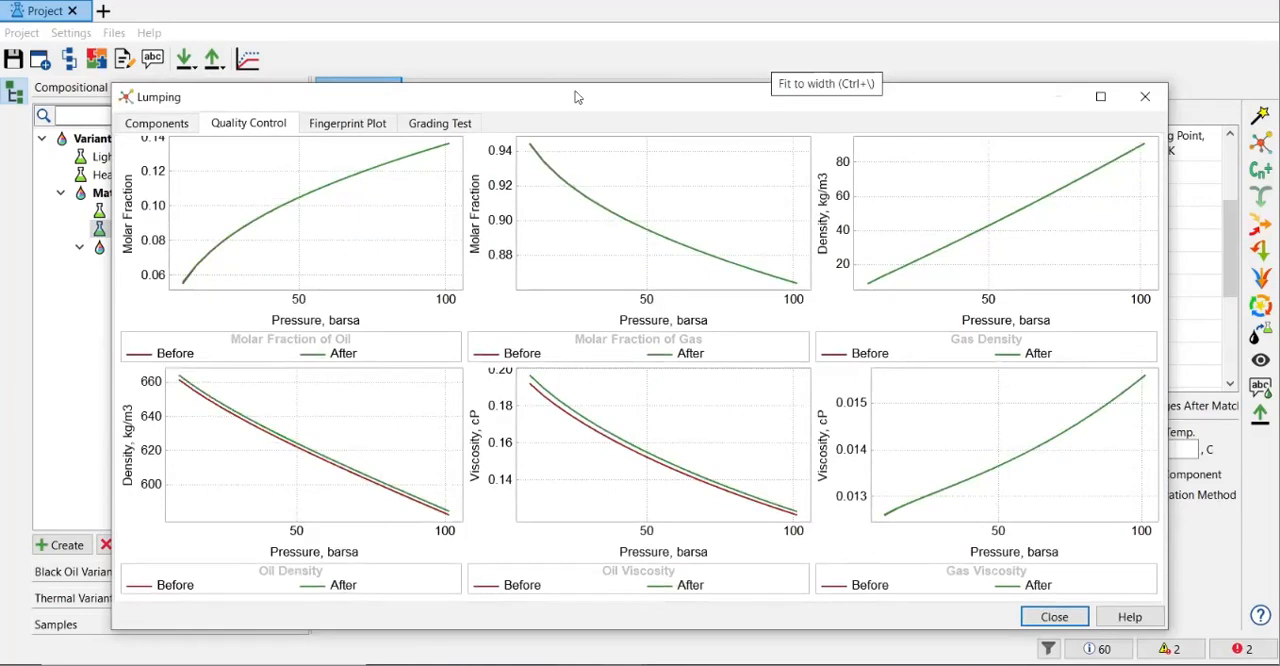
drag(571, 84, 577, 124)
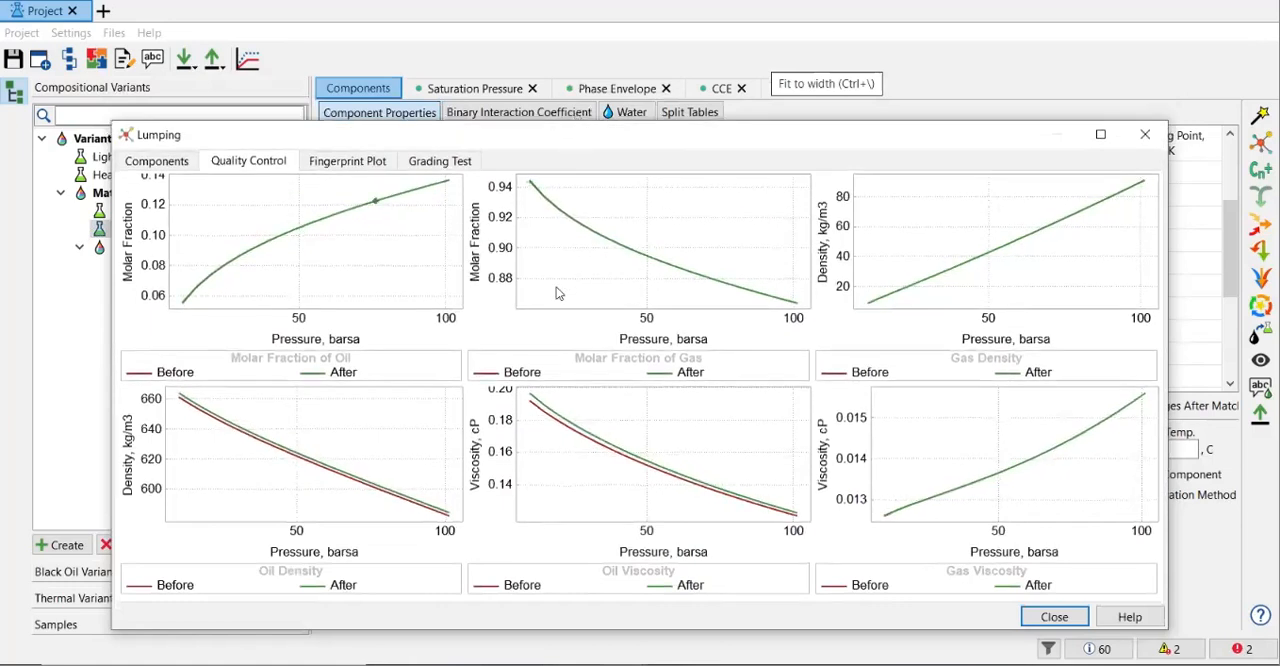
click(345, 163)
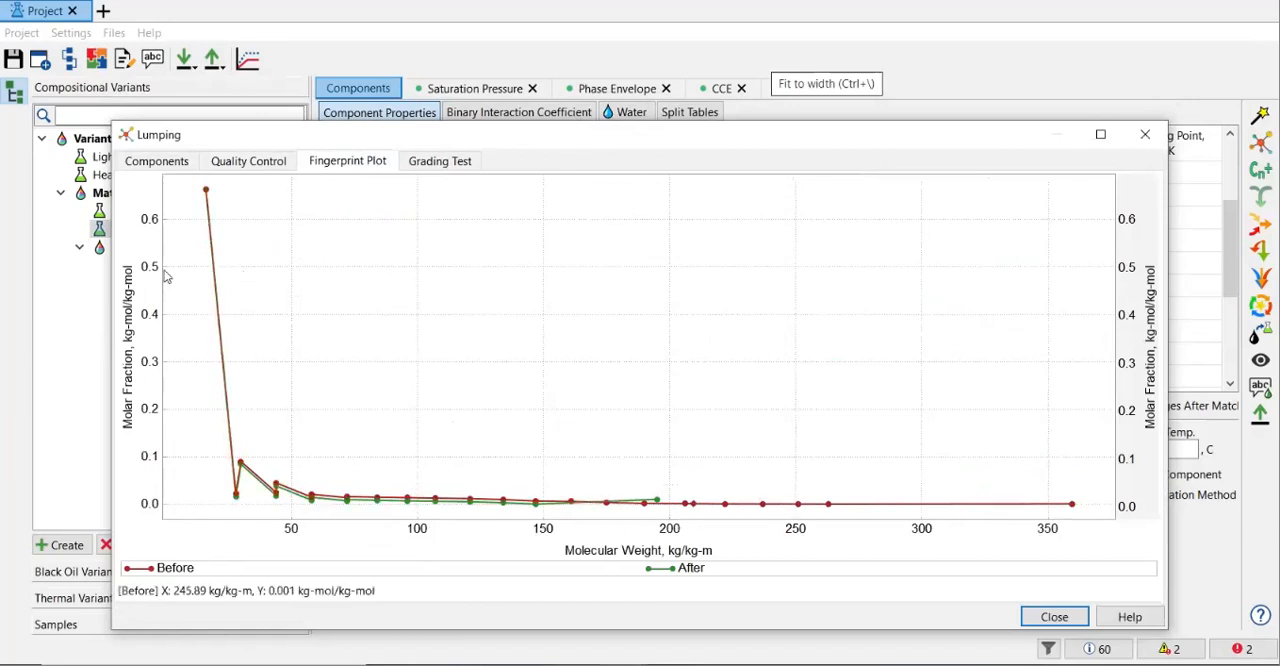
click(281, 166)
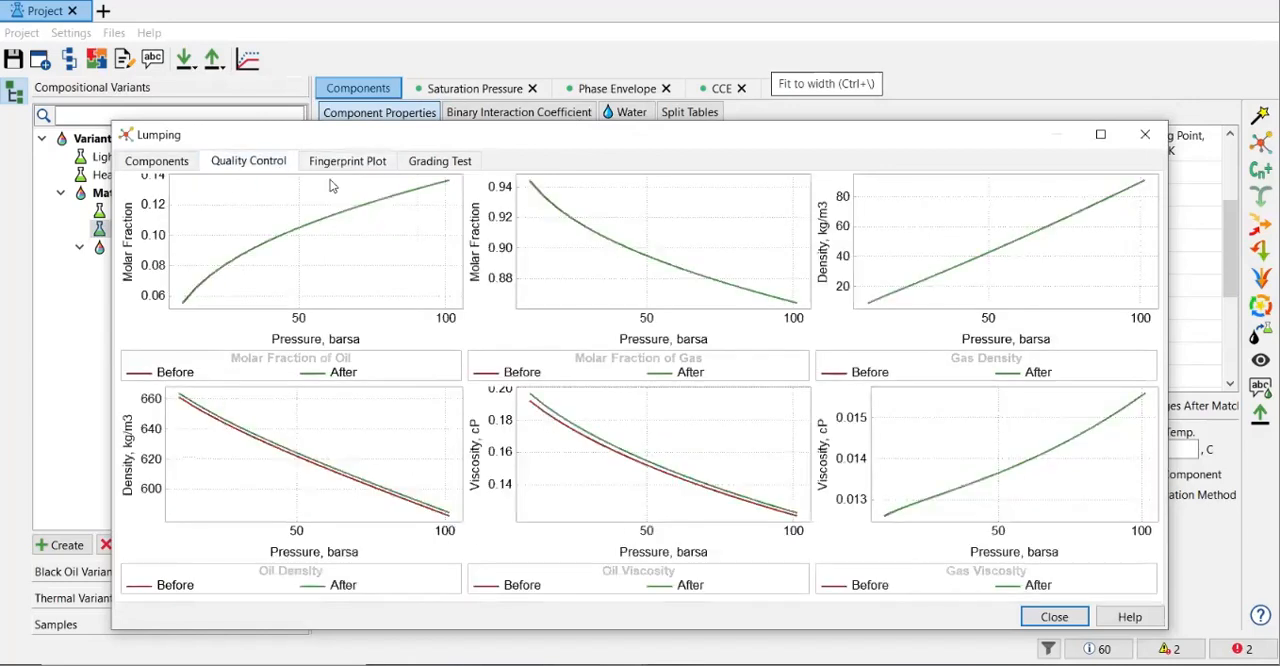
click(345, 164)
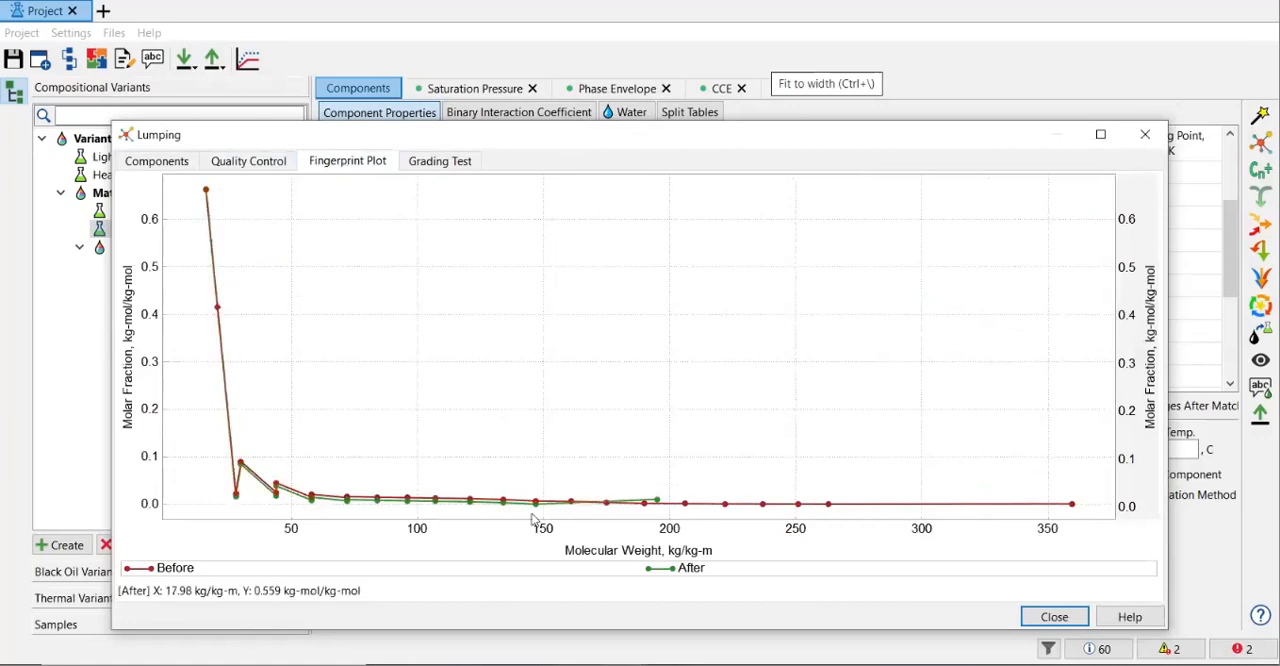
click(270, 168)
Add the lumped and matched composition as a subvariant named Lumping Matching Variant Heavy.
click(180, 167)
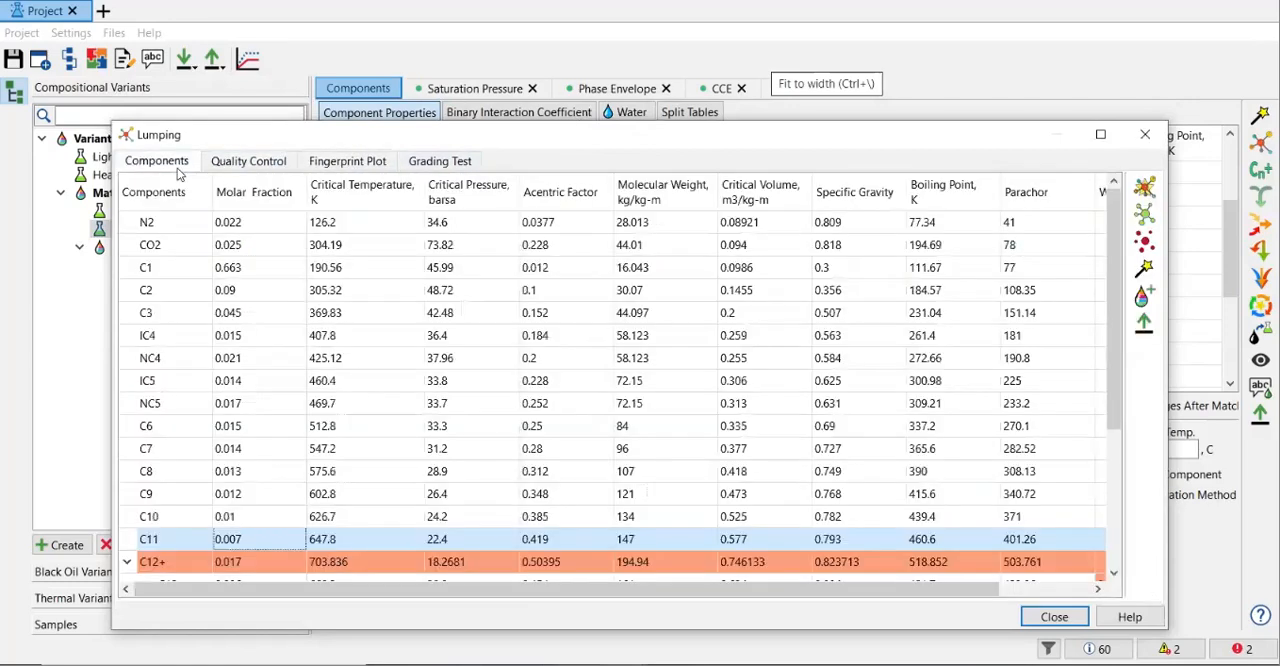
click(1142, 294)
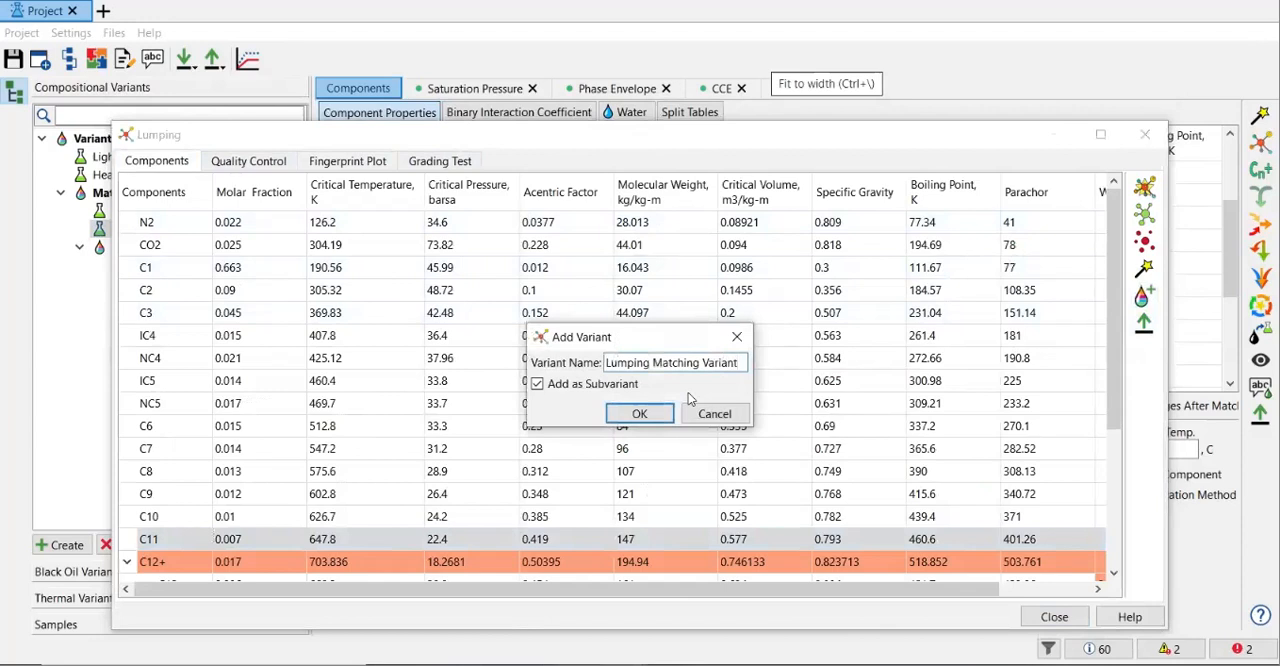
text(Heavt)
key(BackSpace)
text(y)
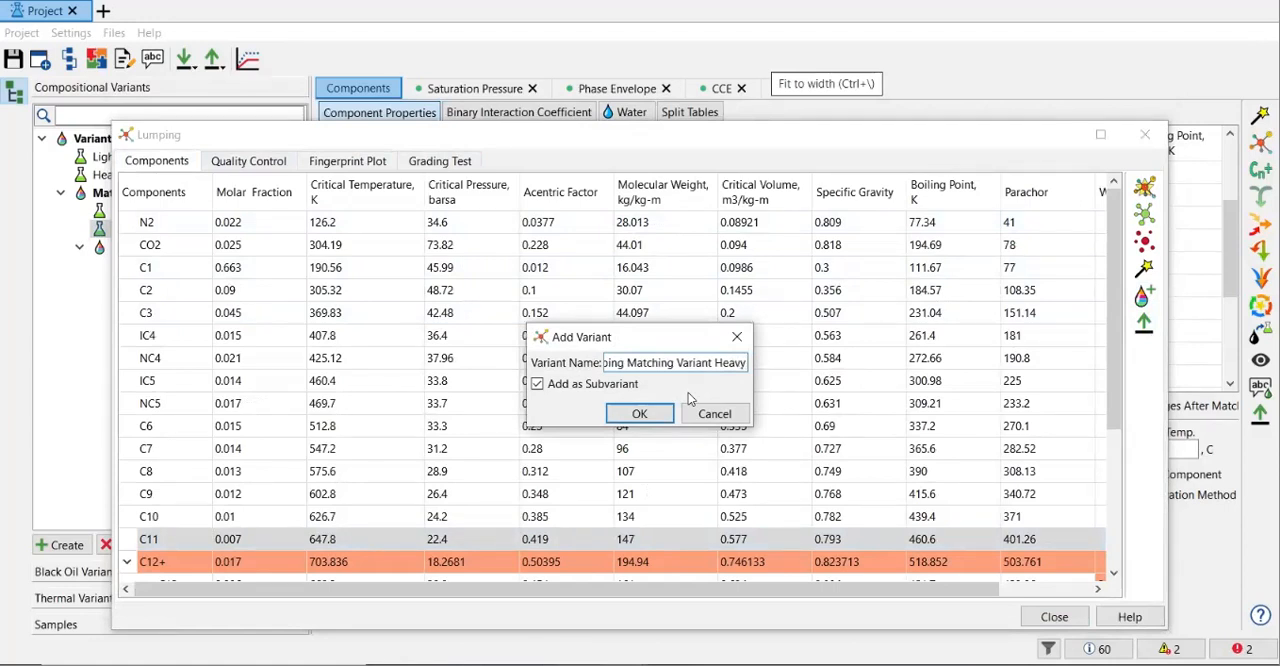
click(640, 414)
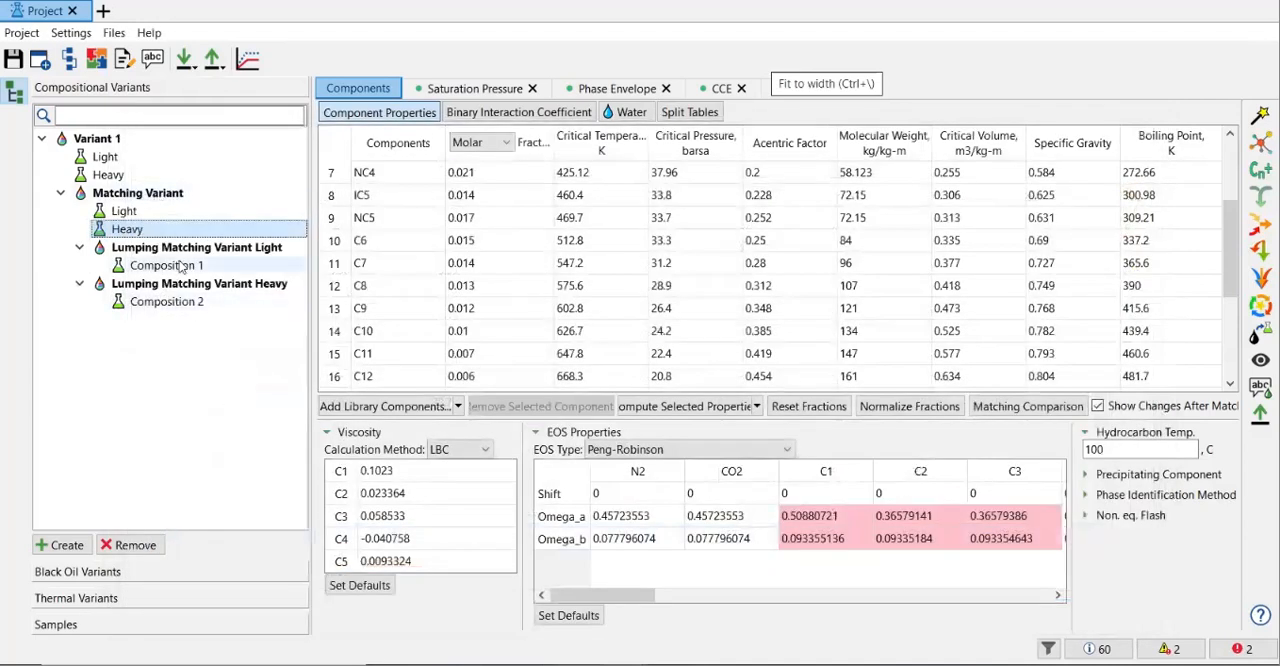
right_click(180, 265)
click(240, 231)
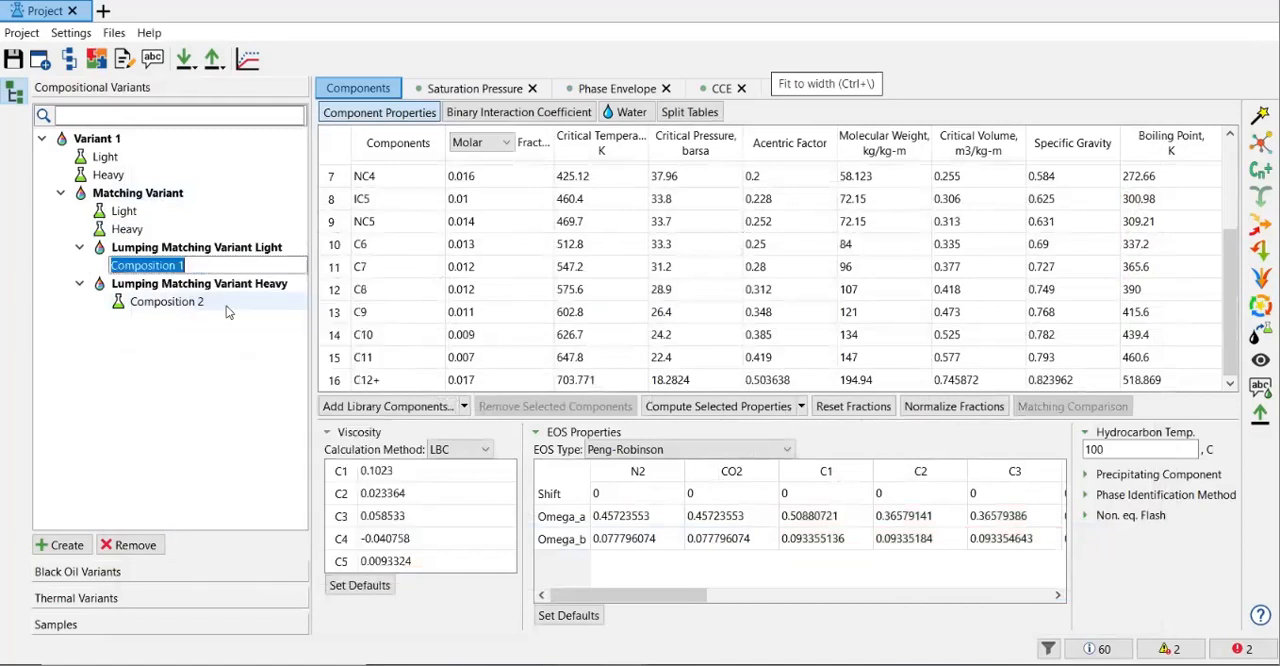
key(Return)
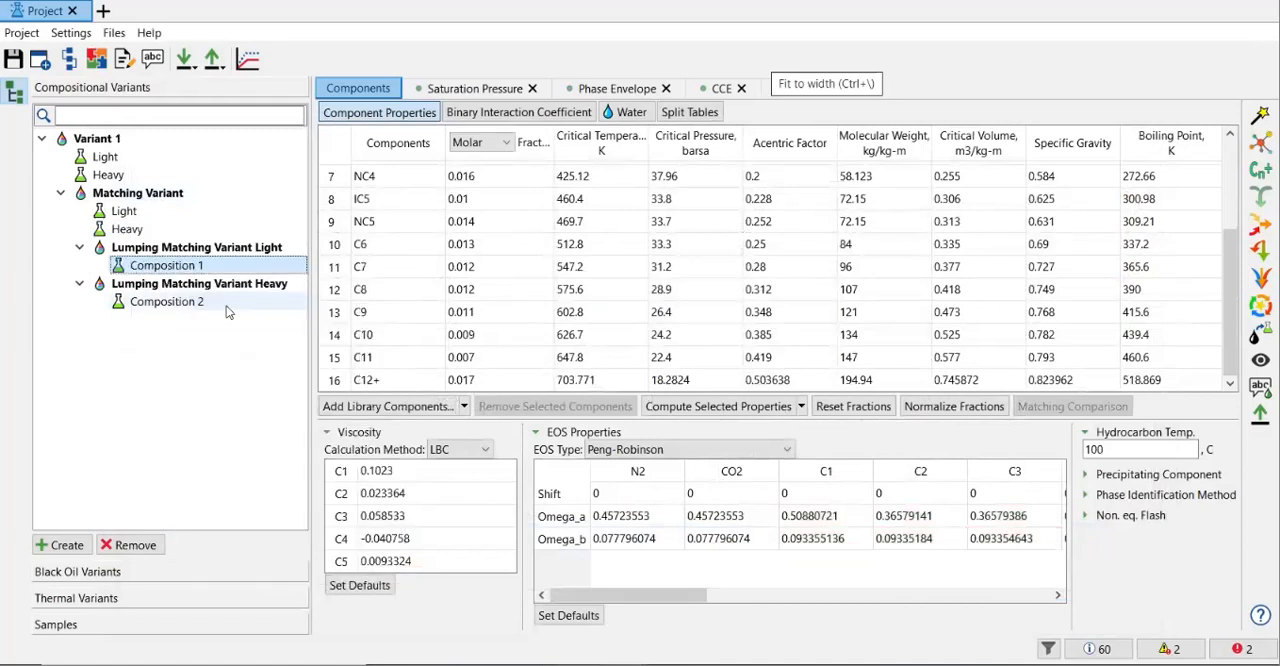
right_click(202, 378)
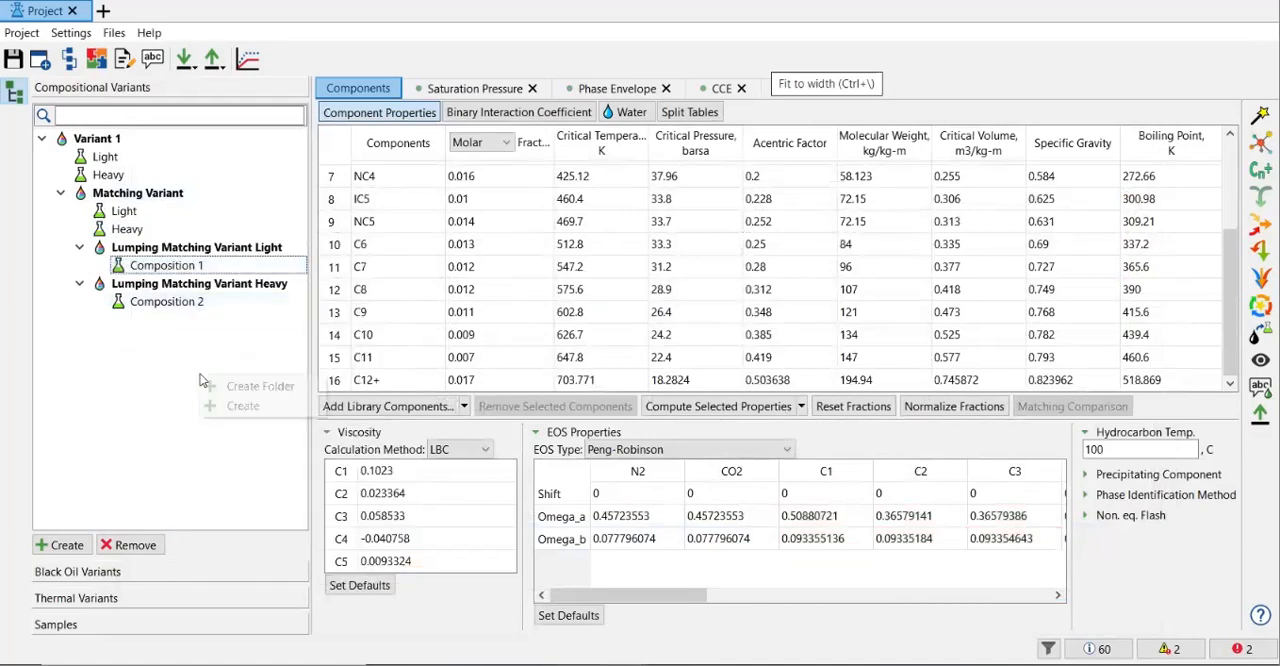
Try to rename the composition under Lumping Matching Variant Heavy as Heavy.
click(168, 302)
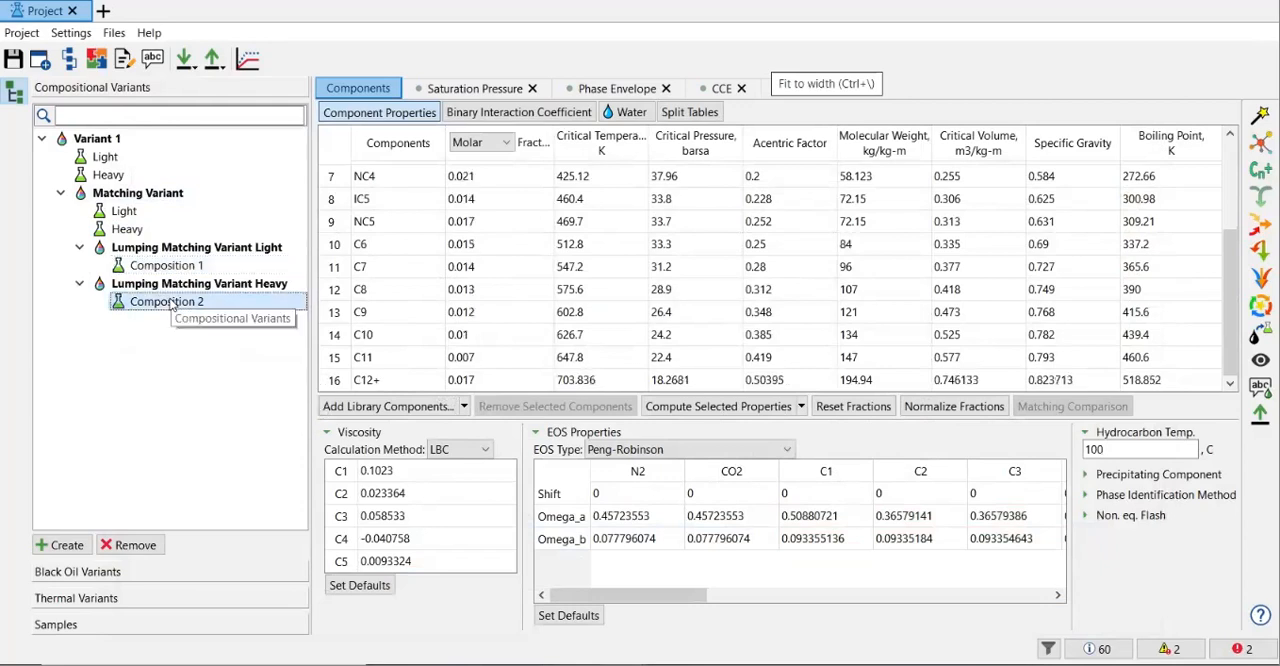
right_click(170, 303)
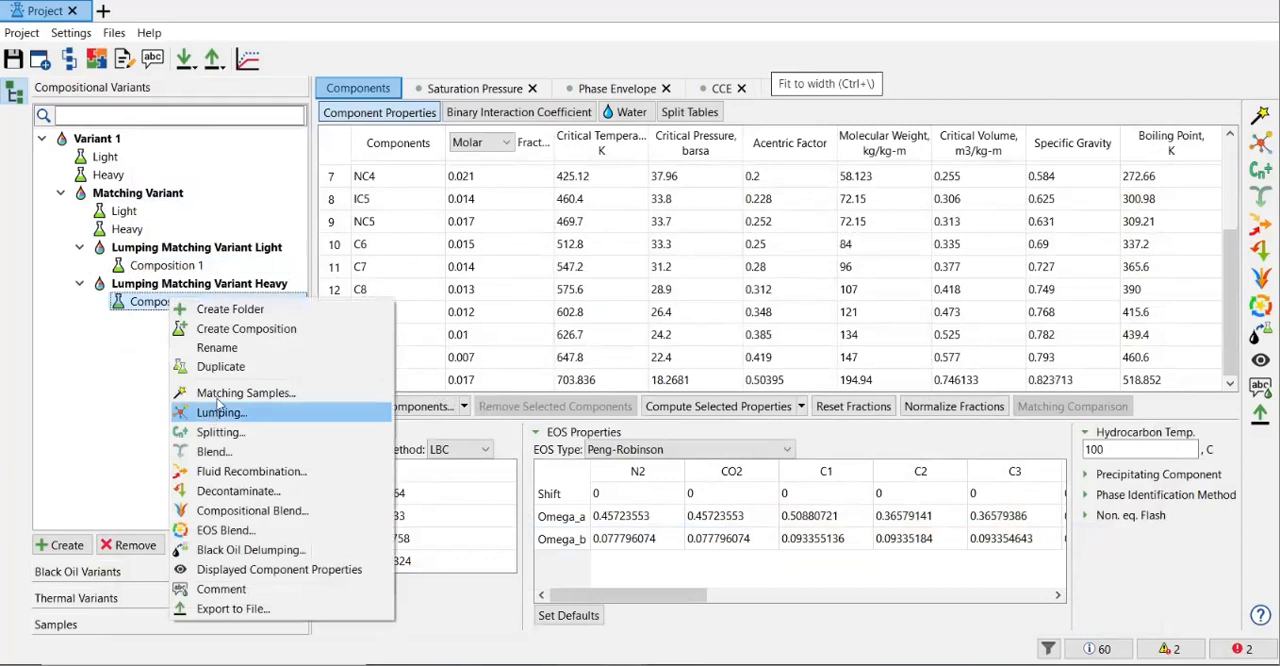
click(239, 349)
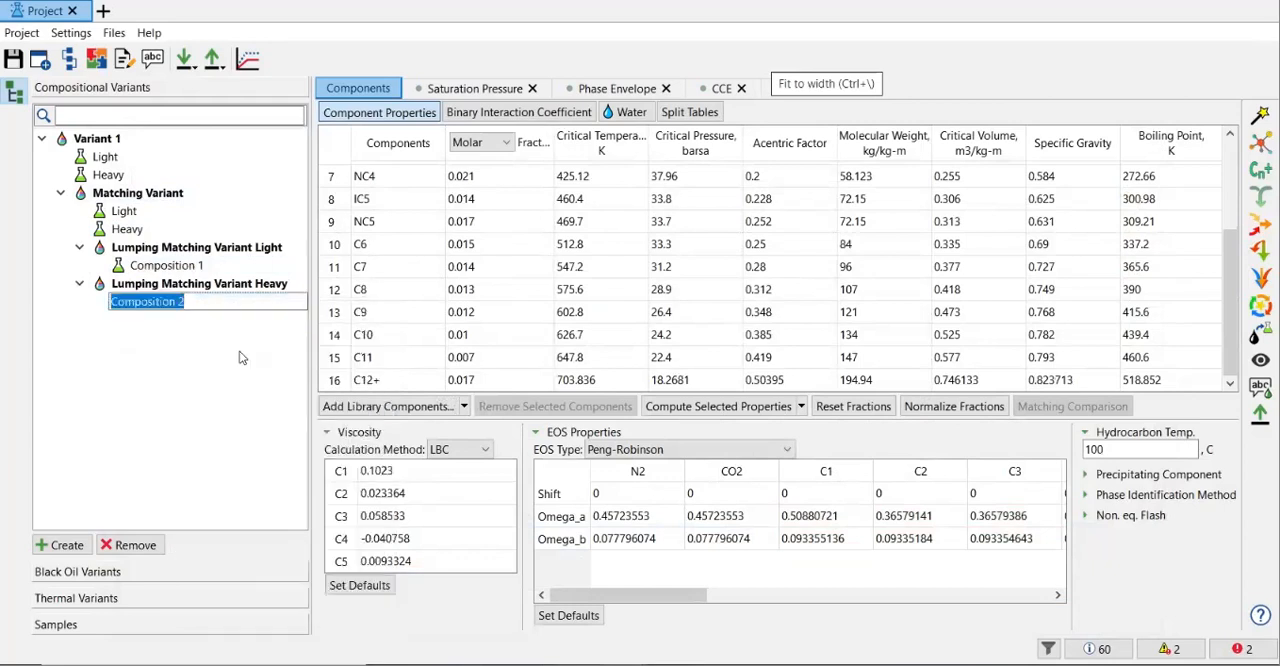
text(Heac)
key(BackSpace)
text(vy)
key(Return)
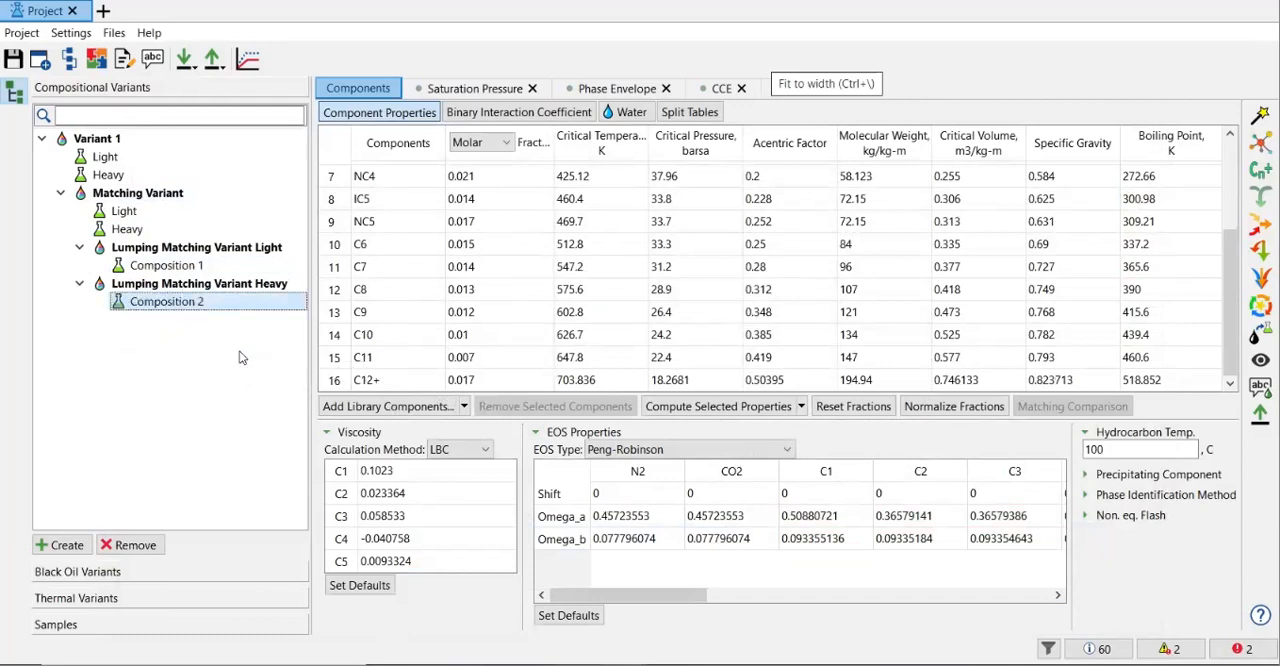
Rename the composition under Lumping Matching Variant Light as L.
click(197, 265)
click(208, 301)
click(190, 268)
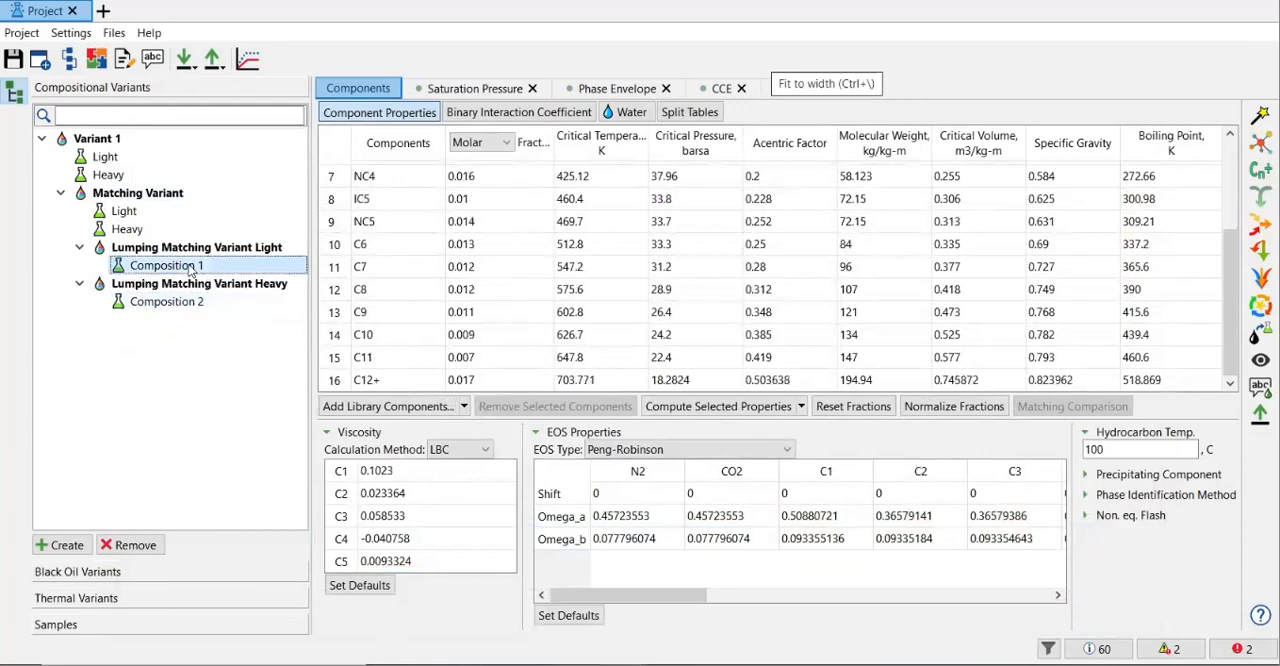
right_click(184, 272)
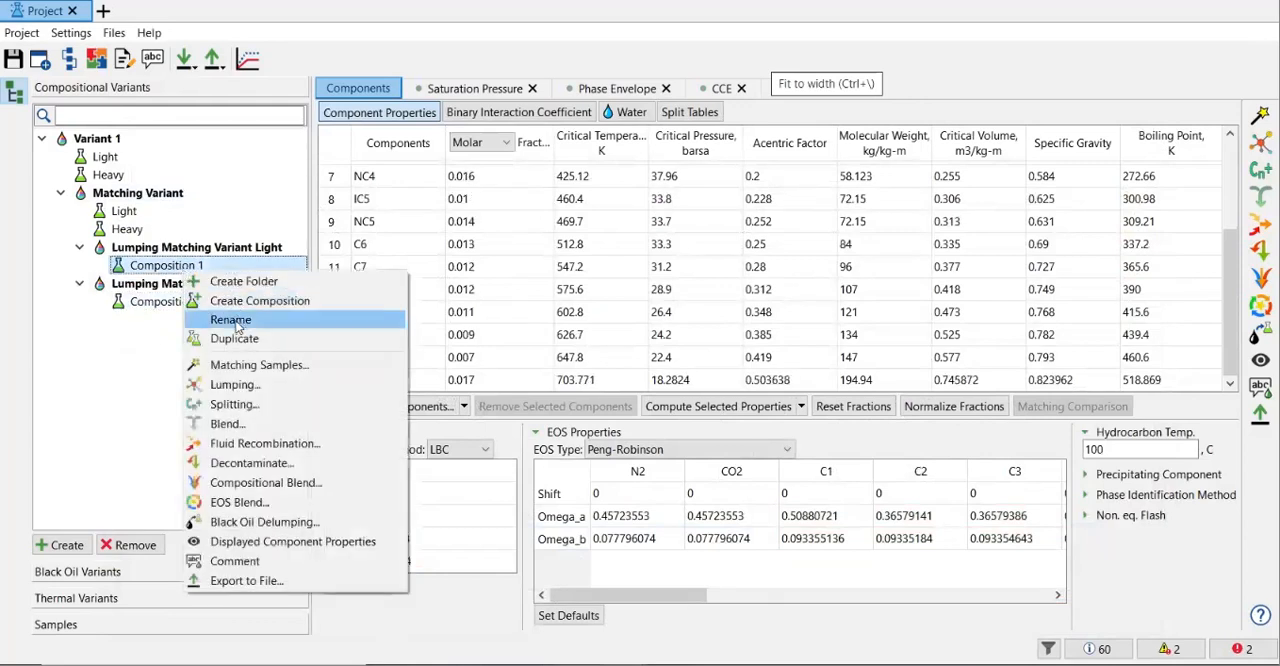
click(237, 322)
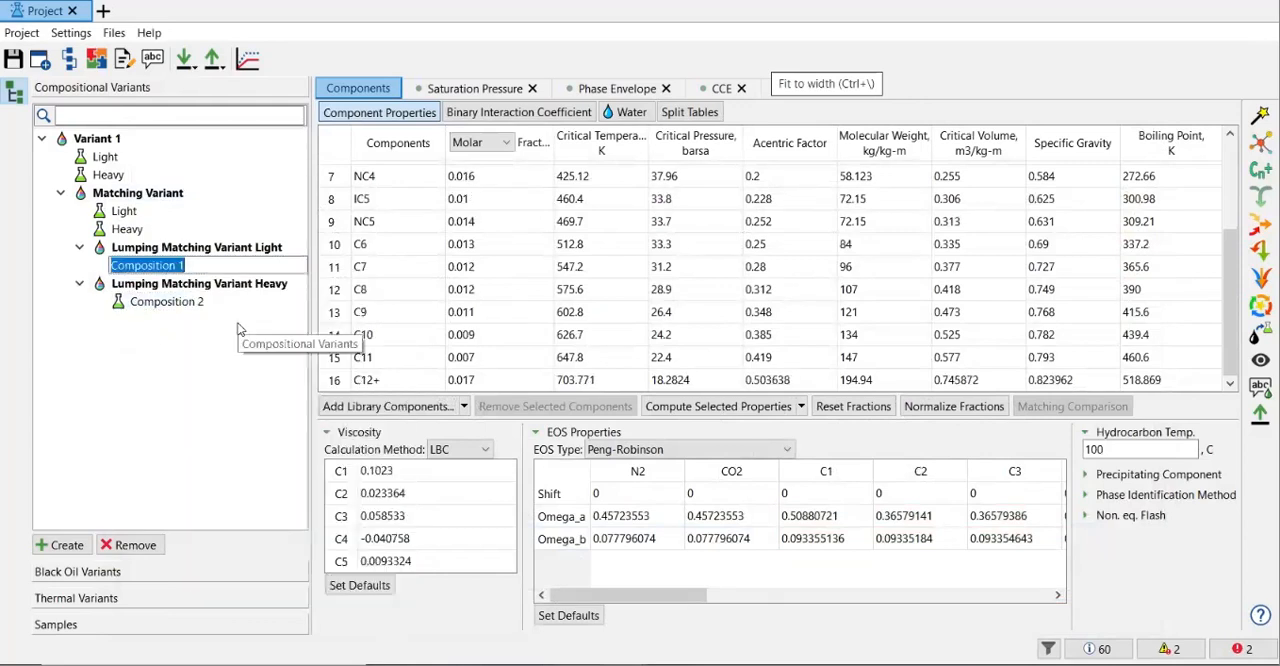
text(L)
key(Return)
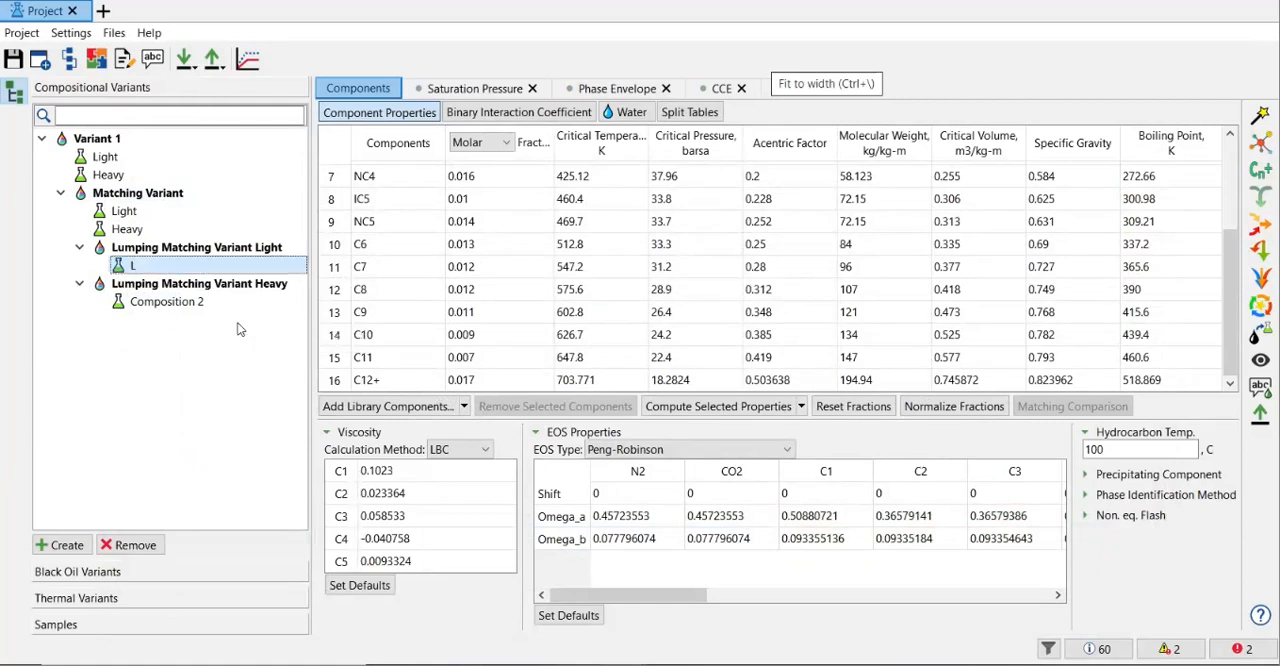
Try to rename the composition L under Lumping Matching Variant Light as Light.
right_click(159, 270)
click(230, 240)
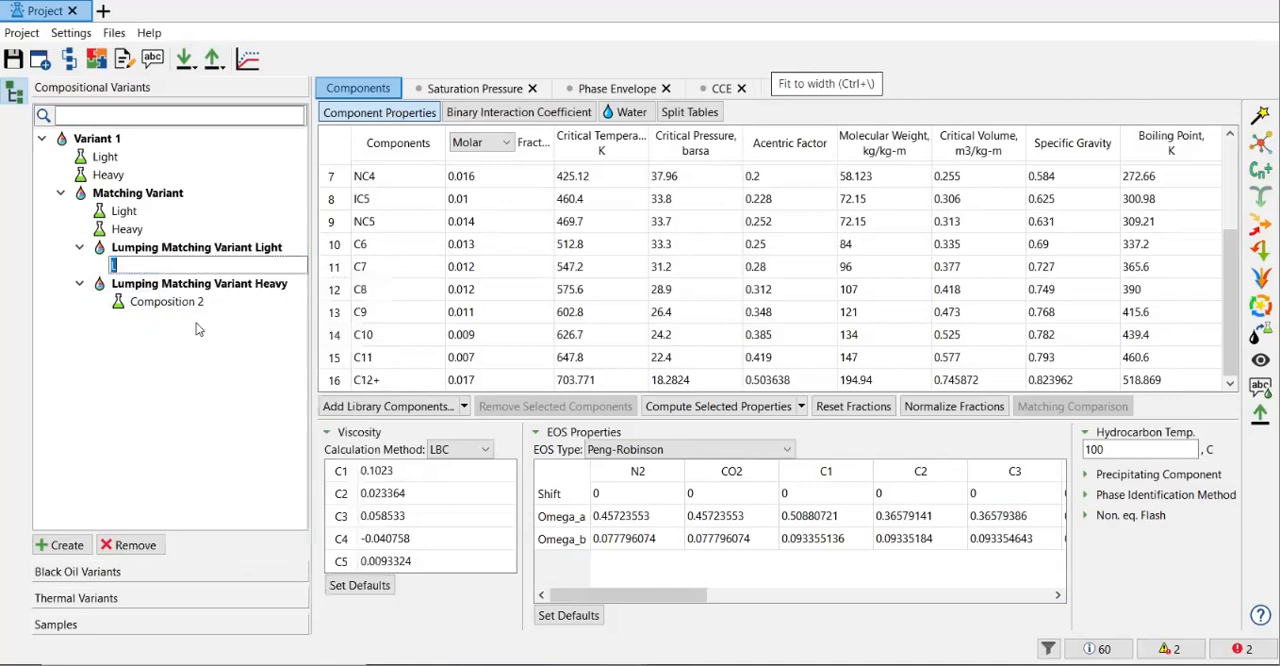
text(Light)
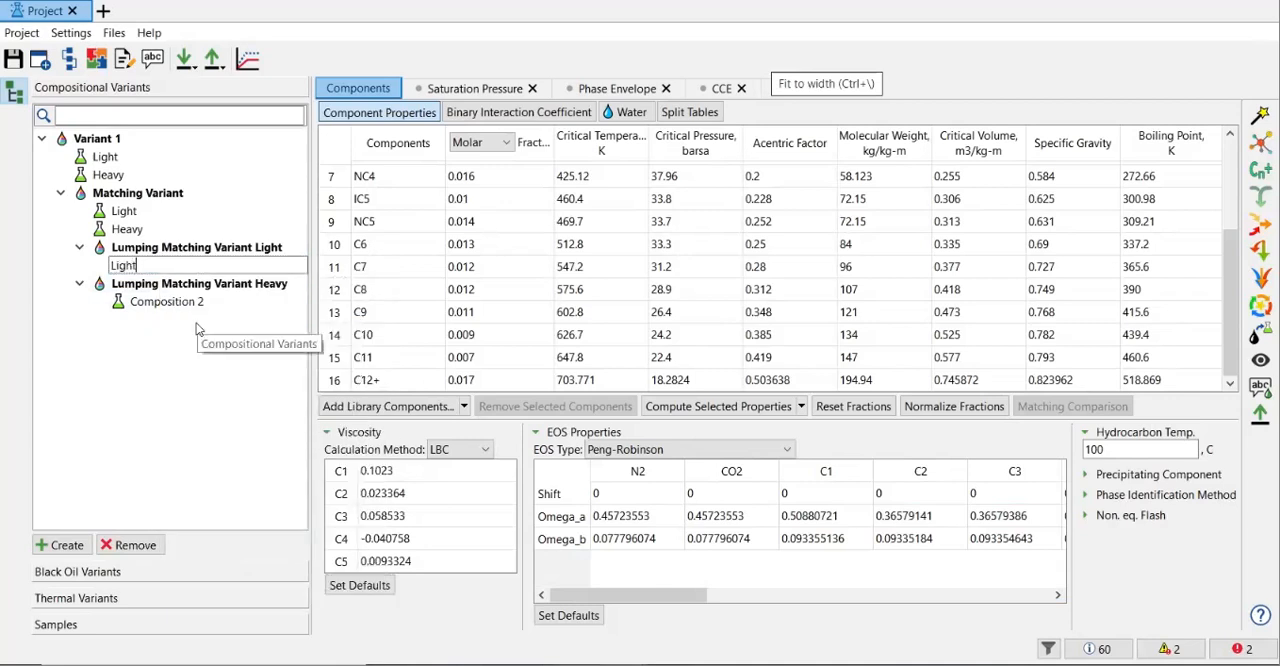
key(Escape)
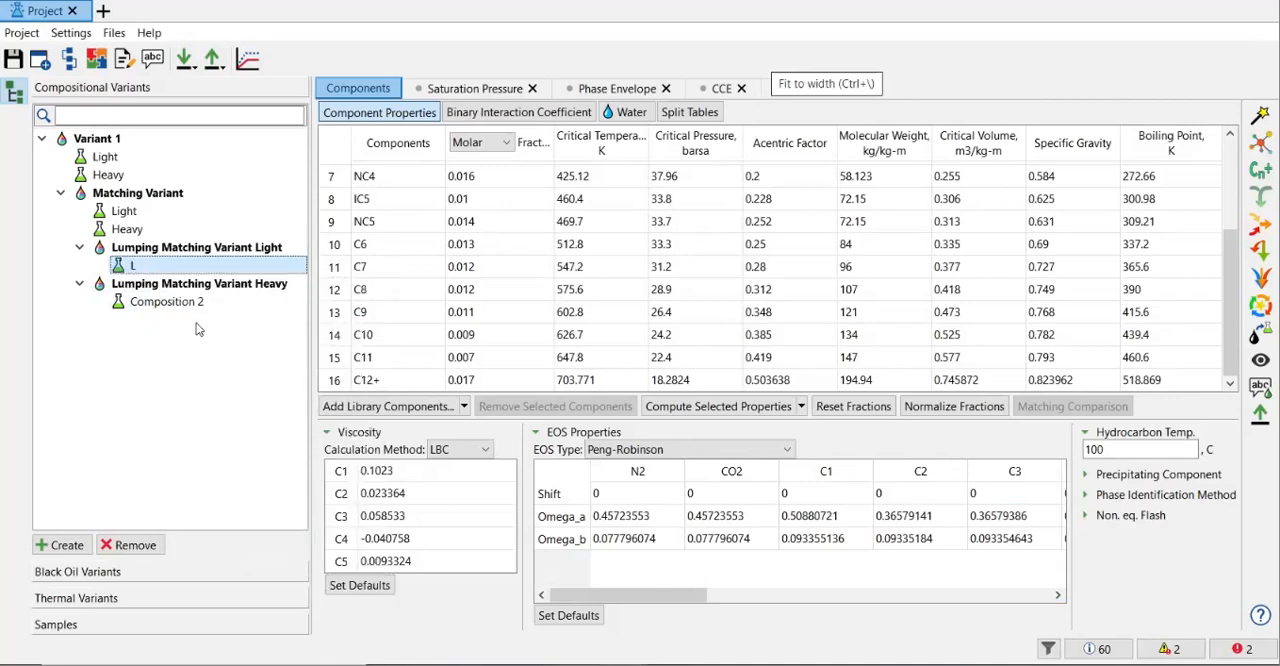
Rename the composition under Lumping Matching Variant Light as Light Lump.
right_click(147, 267)
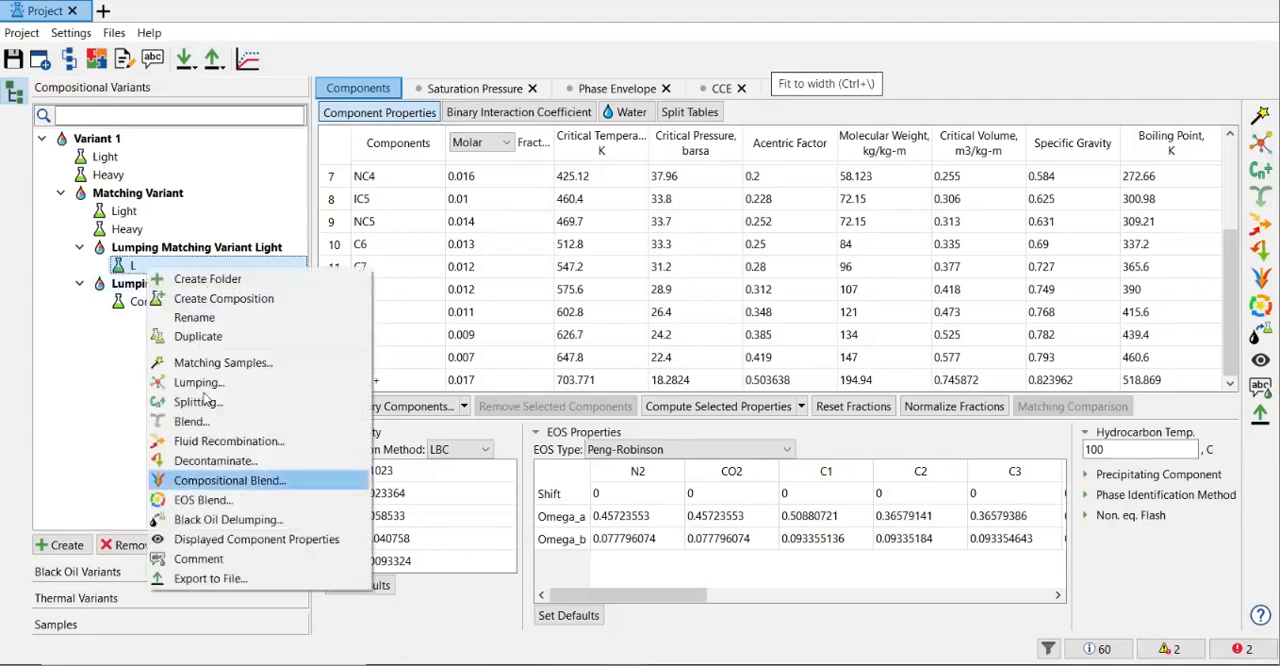
click(213, 319)
text(Light Lump)
key(Return)
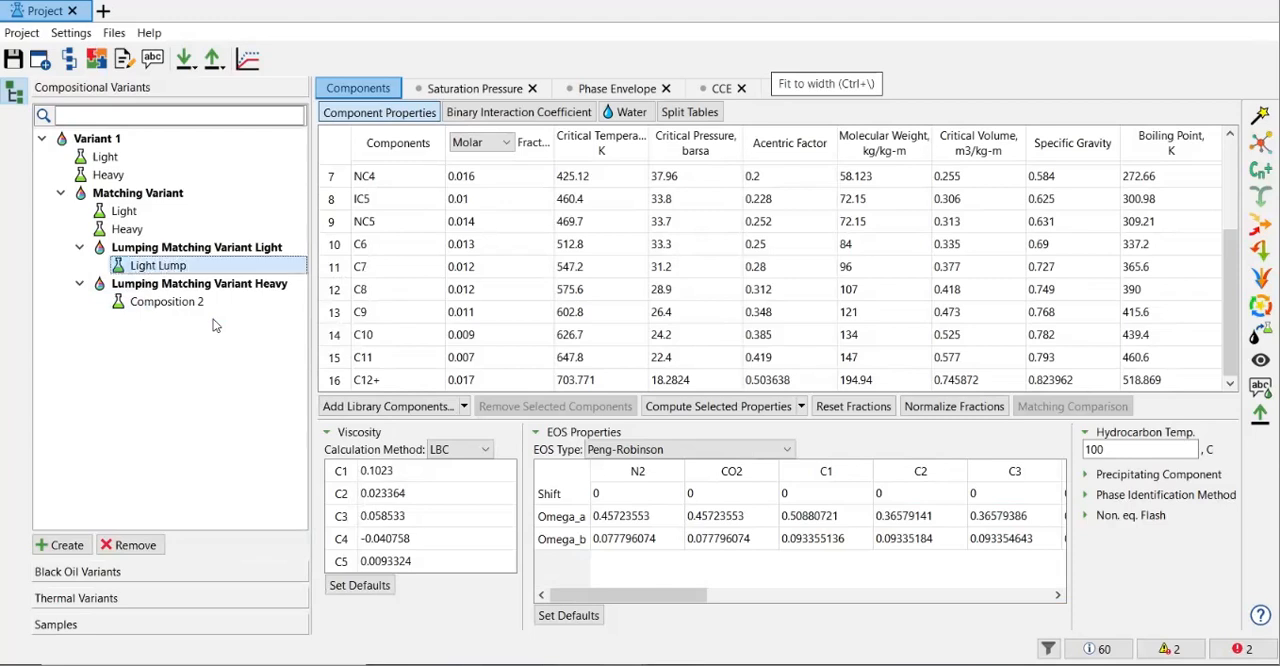
Rename the composition under Lumping Matching Variant Heavy as Heavy Lumped.
click(150, 303)
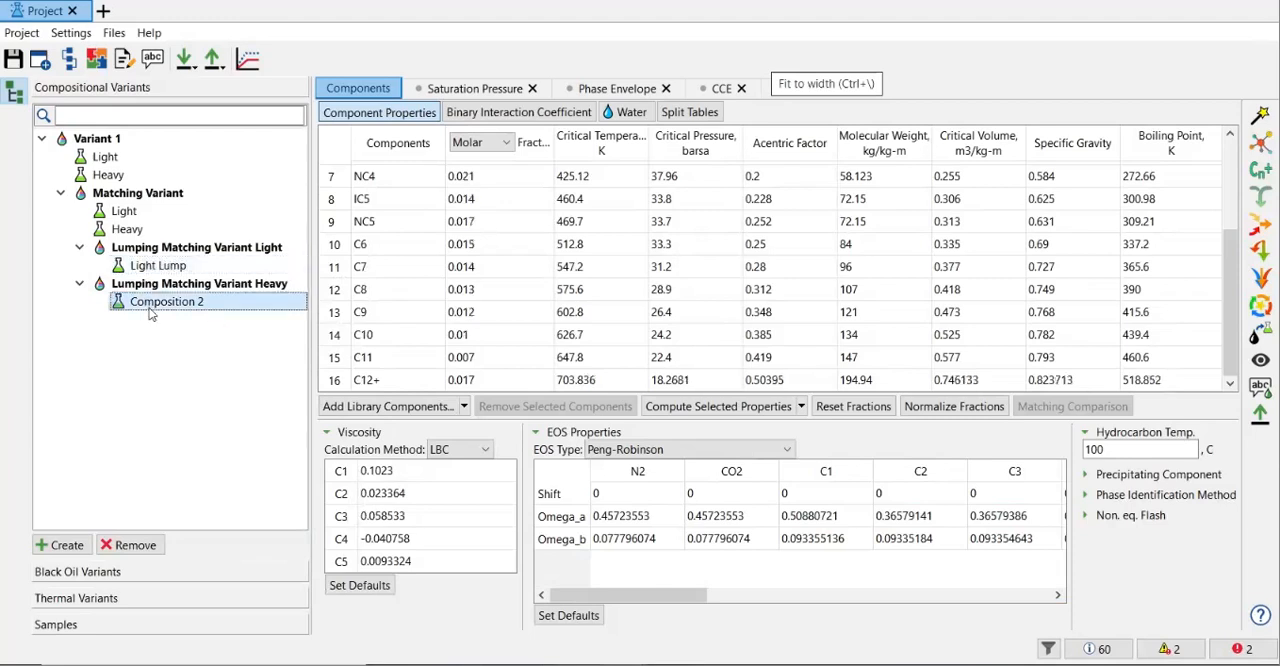
right_click(165, 305)
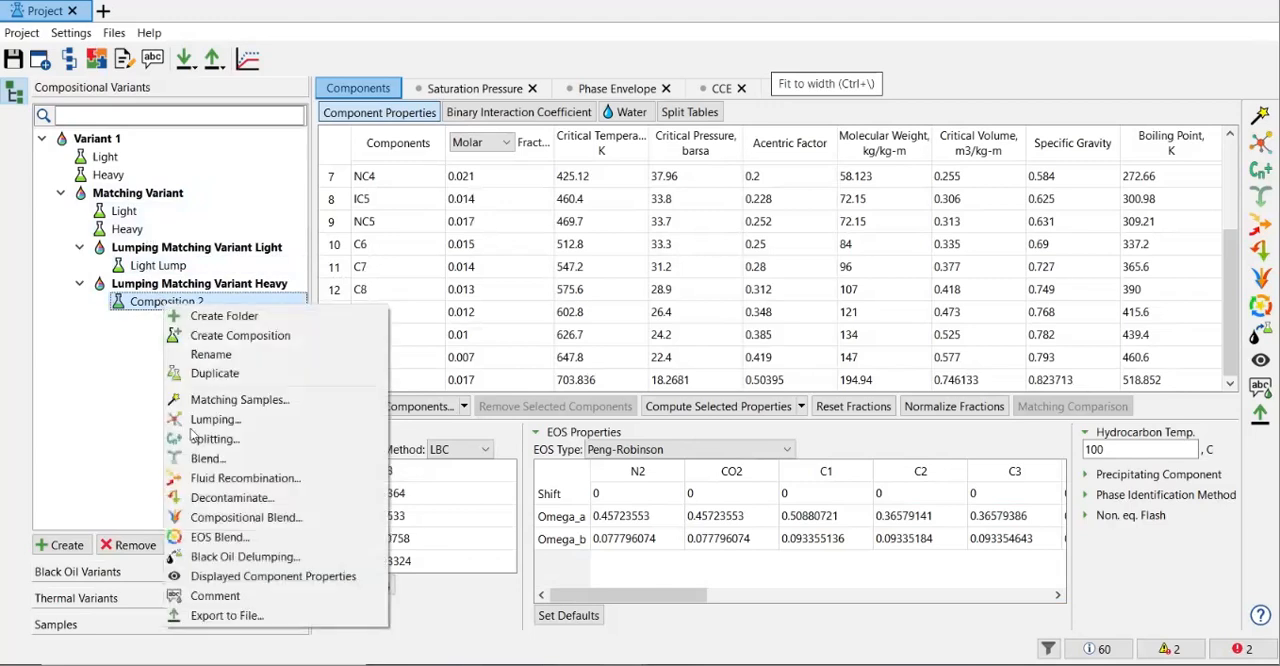
click(222, 354)
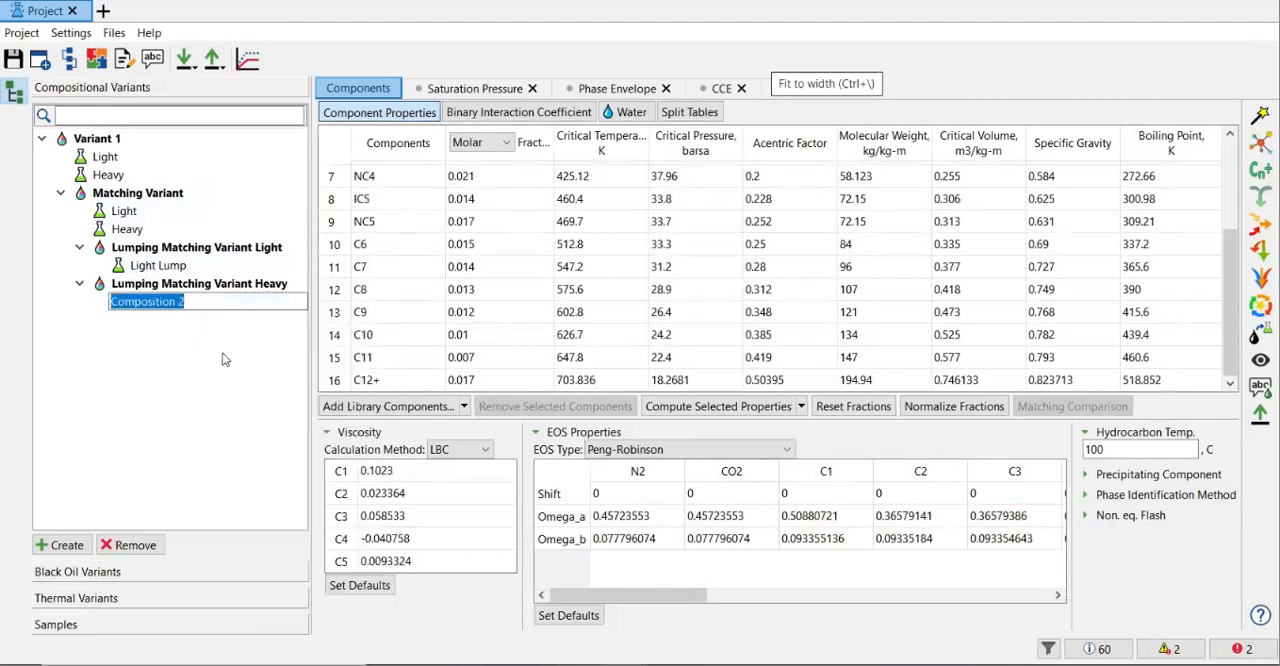
text(Heavy L)
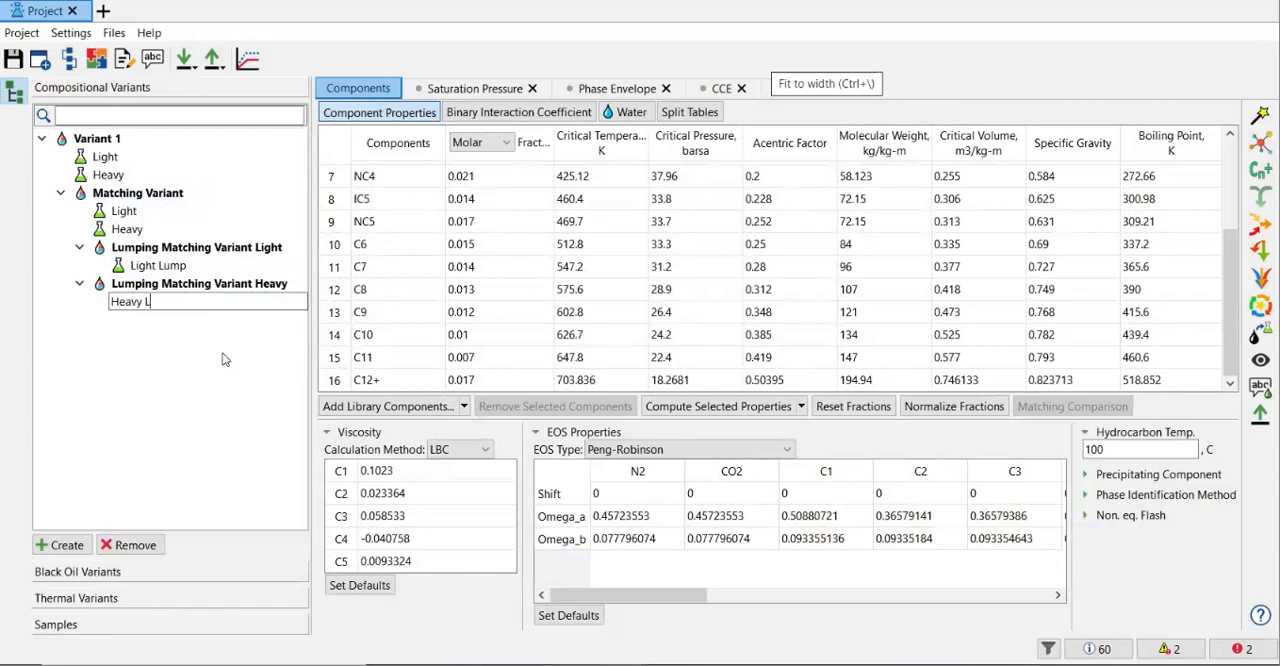
text(umped)
key(Return)
Change the name of the composition under Lumping Matching Variant Light to Light Lumped.
click(172, 266)
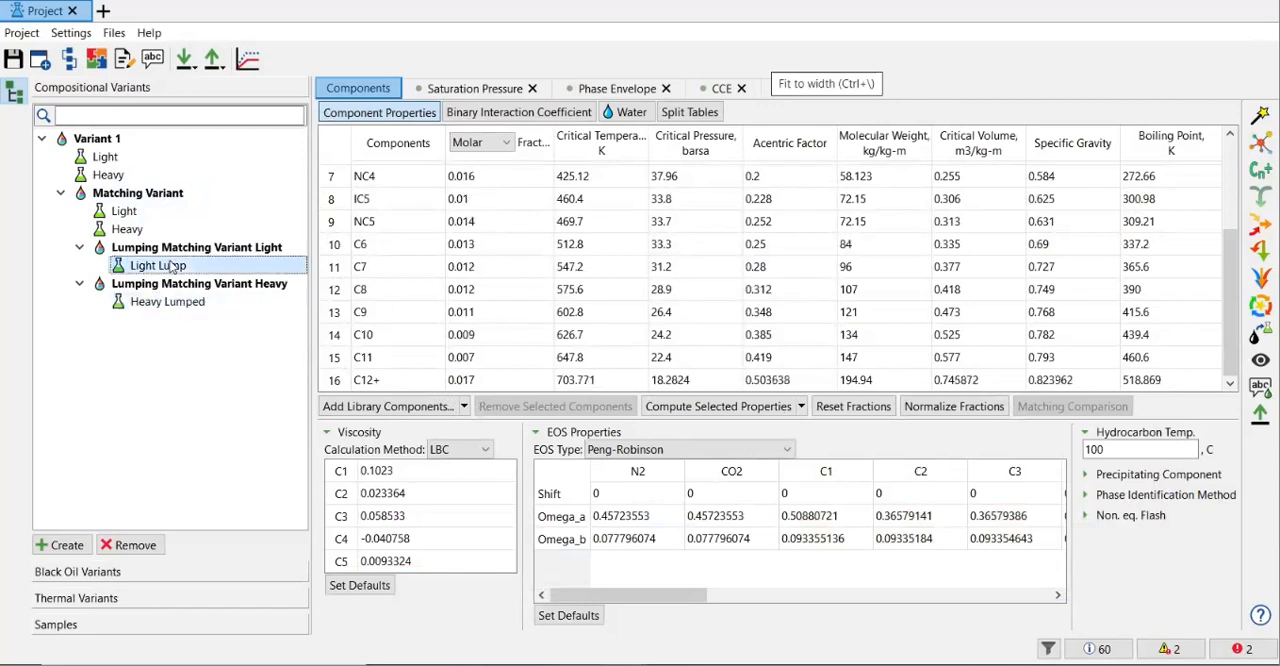
right_click(172, 266)
click(208, 316)
key(End)
text(ed)
key(Return)
click(236, 420)
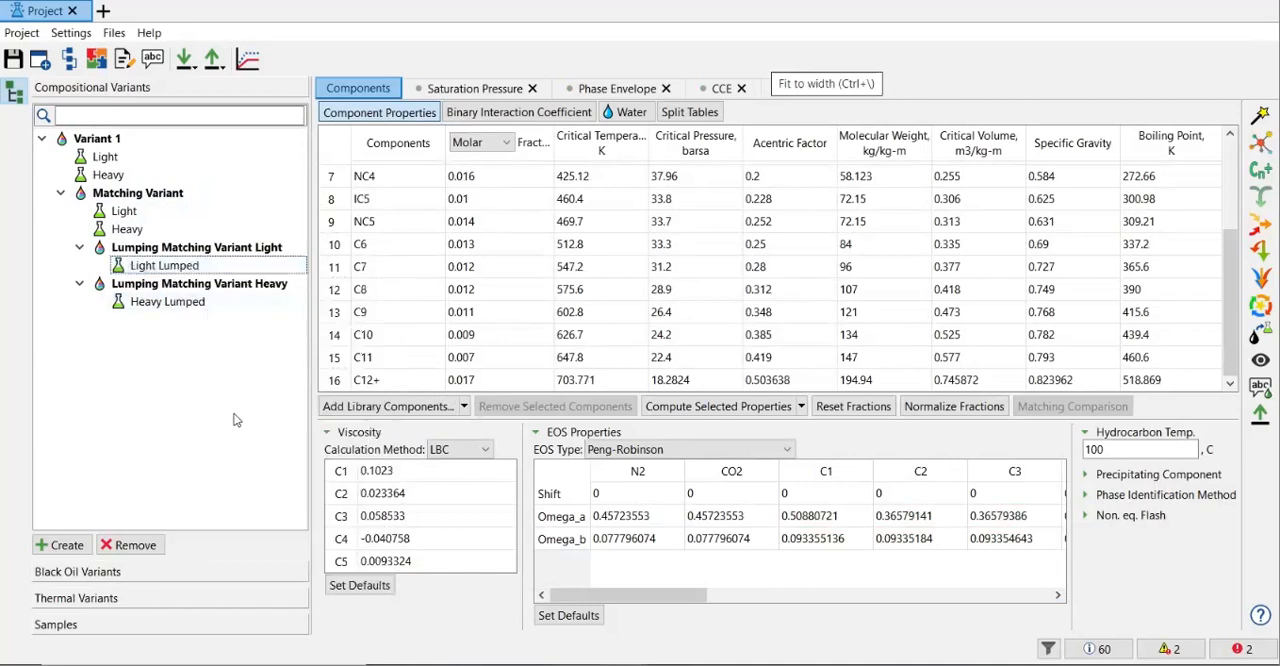
Compare the component properties of the Light and Heavy compositions in Variant 1 and Matching Variant, down to the heaviest components.
click(107, 157)
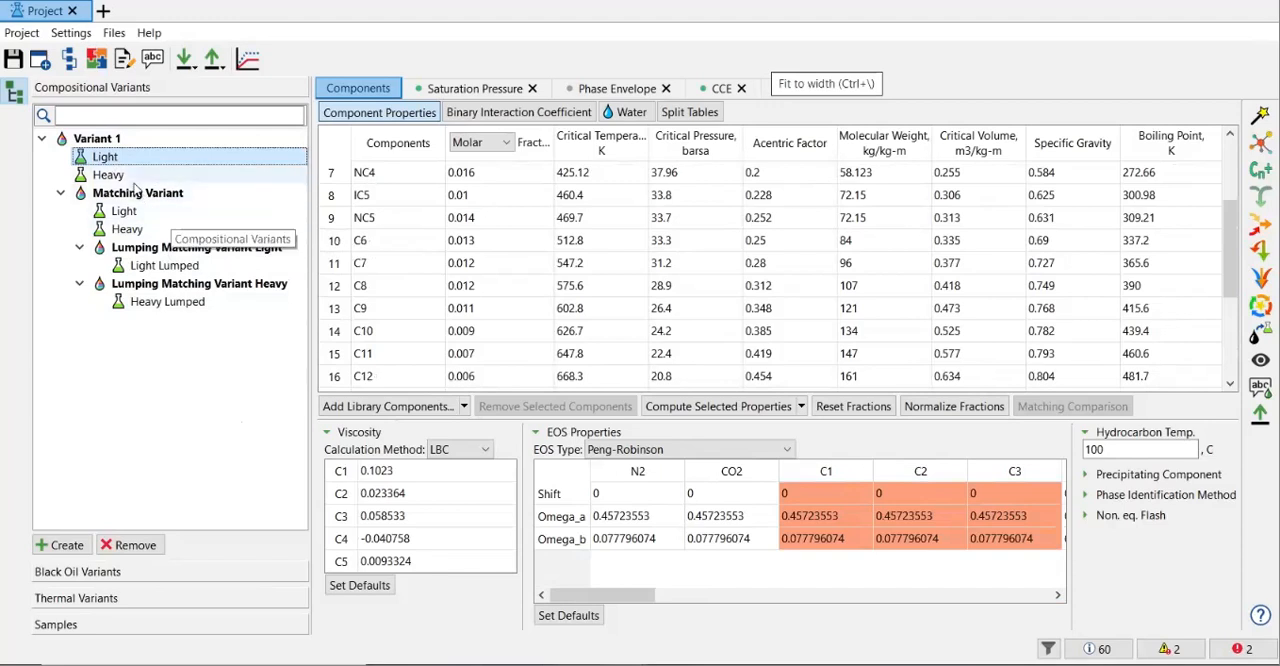
click(110, 175)
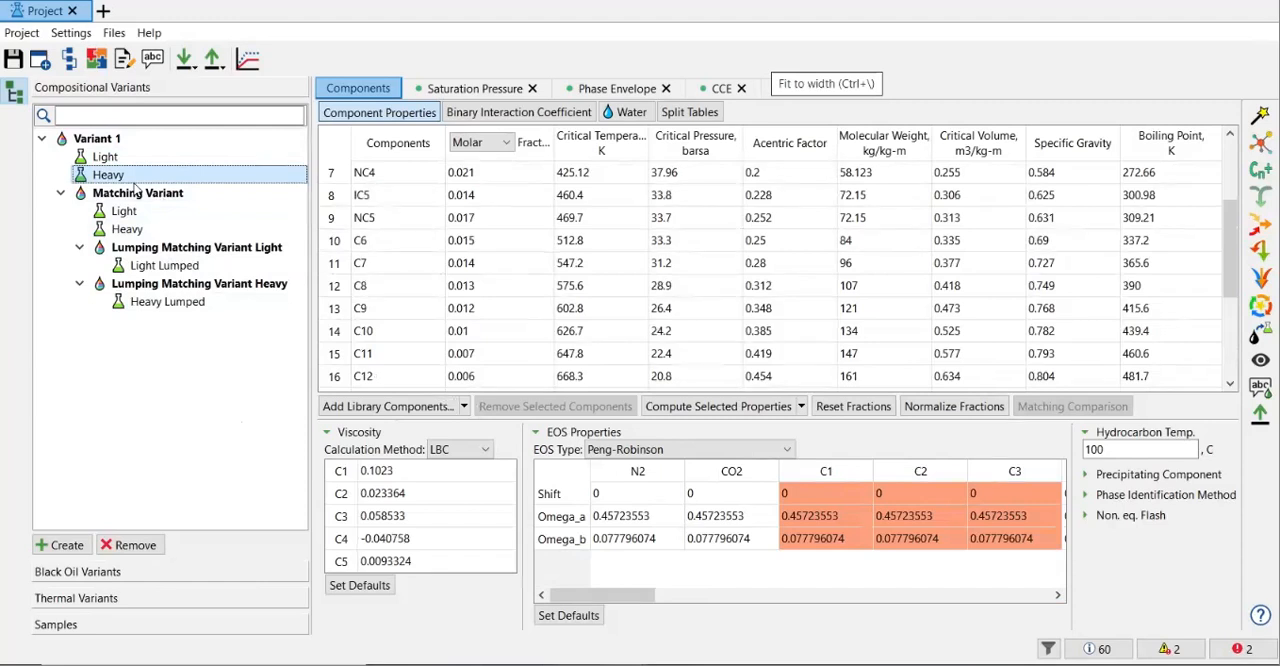
scroll(592, 307, down, 3)
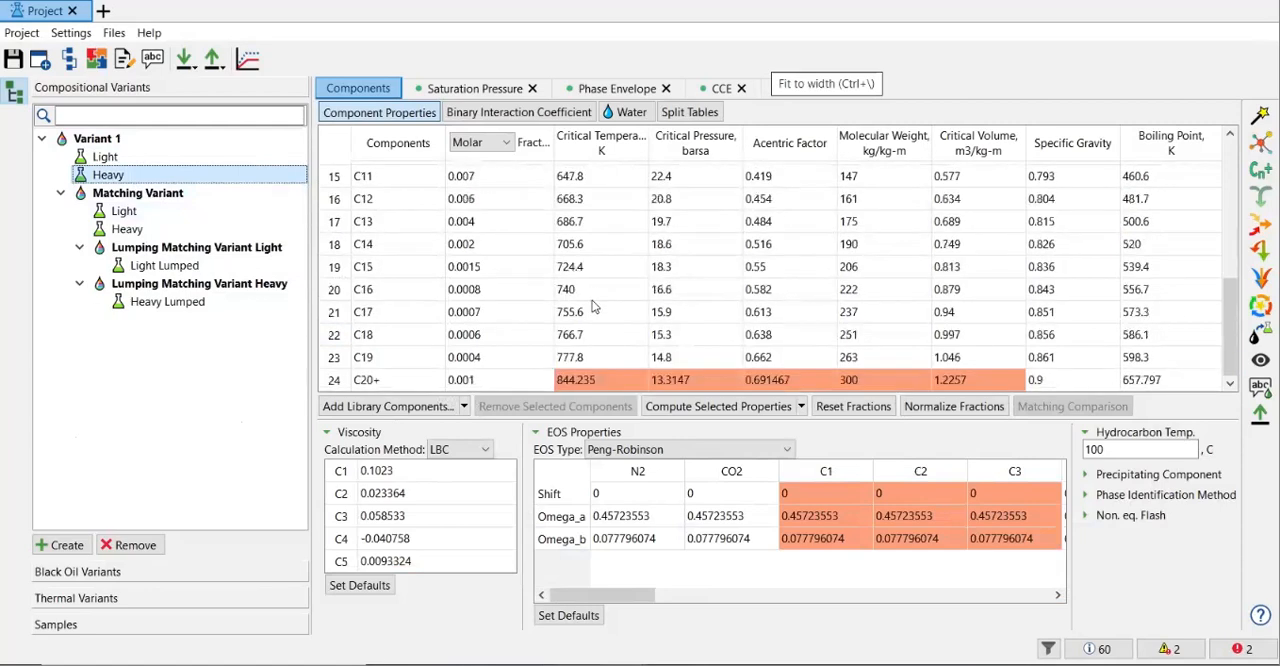
click(150, 214)
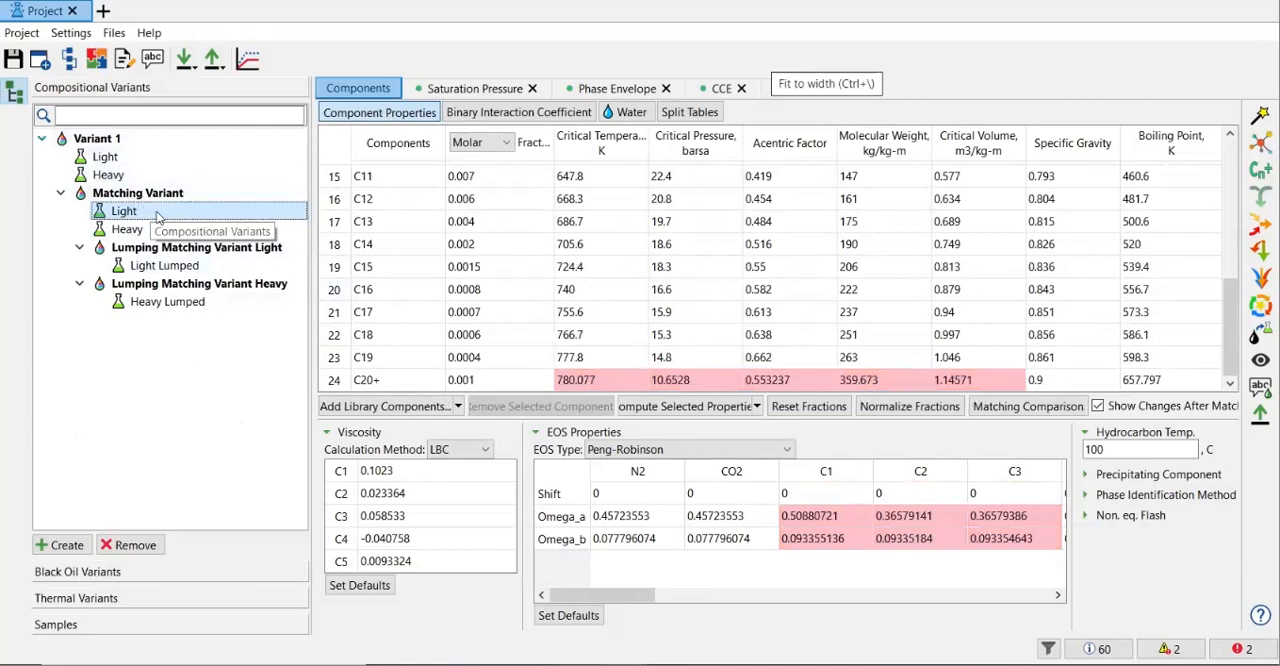
click(126, 231)
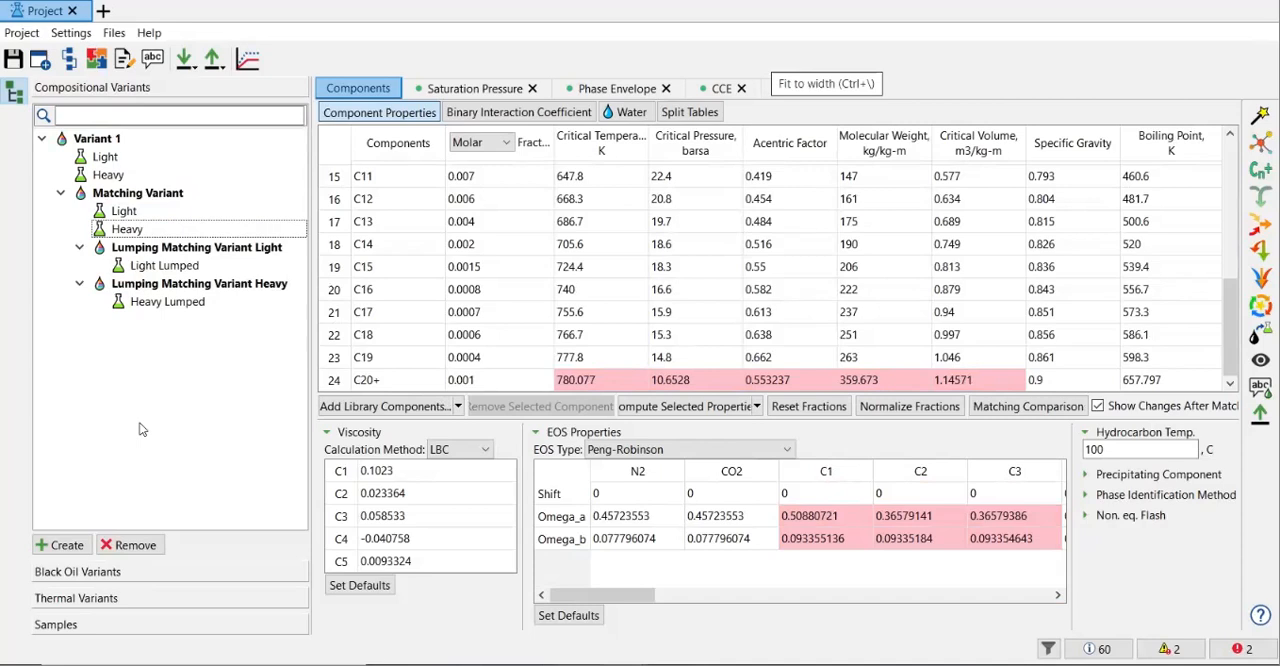
Rename the top-level Variant 1 as Variant.
click(110, 141)
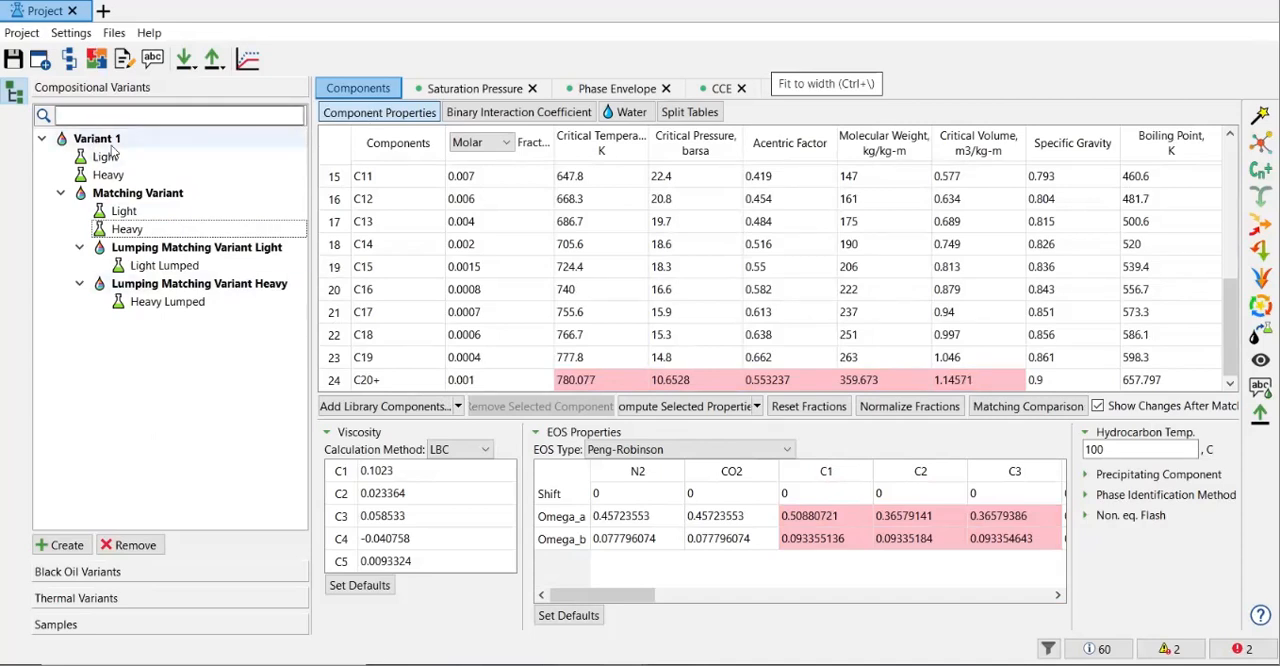
right_click(113, 147)
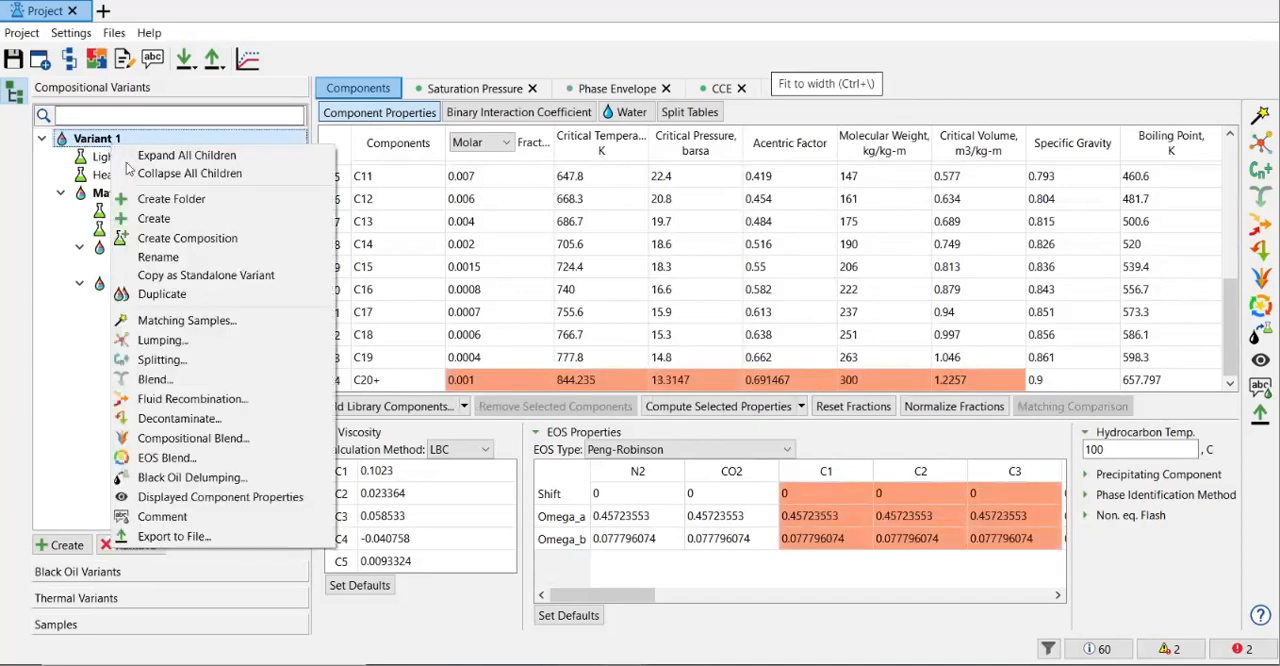
click(158, 257)
text(Laboraty)
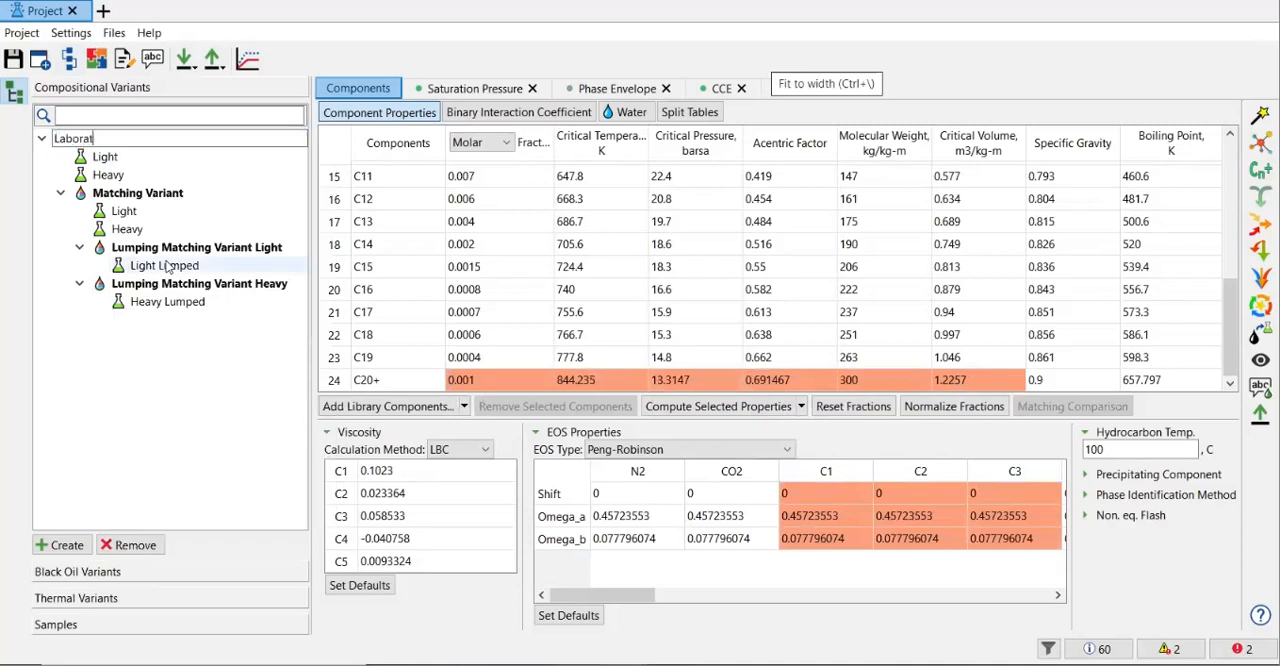
key(BackSpace)
key(BackSpace)
key(BackSpace)
key(BackSpace)
key(BackSpace)
key(BackSpace)
key(BackSpace)
key(BackSpace)
text(Variant)
key(Return)
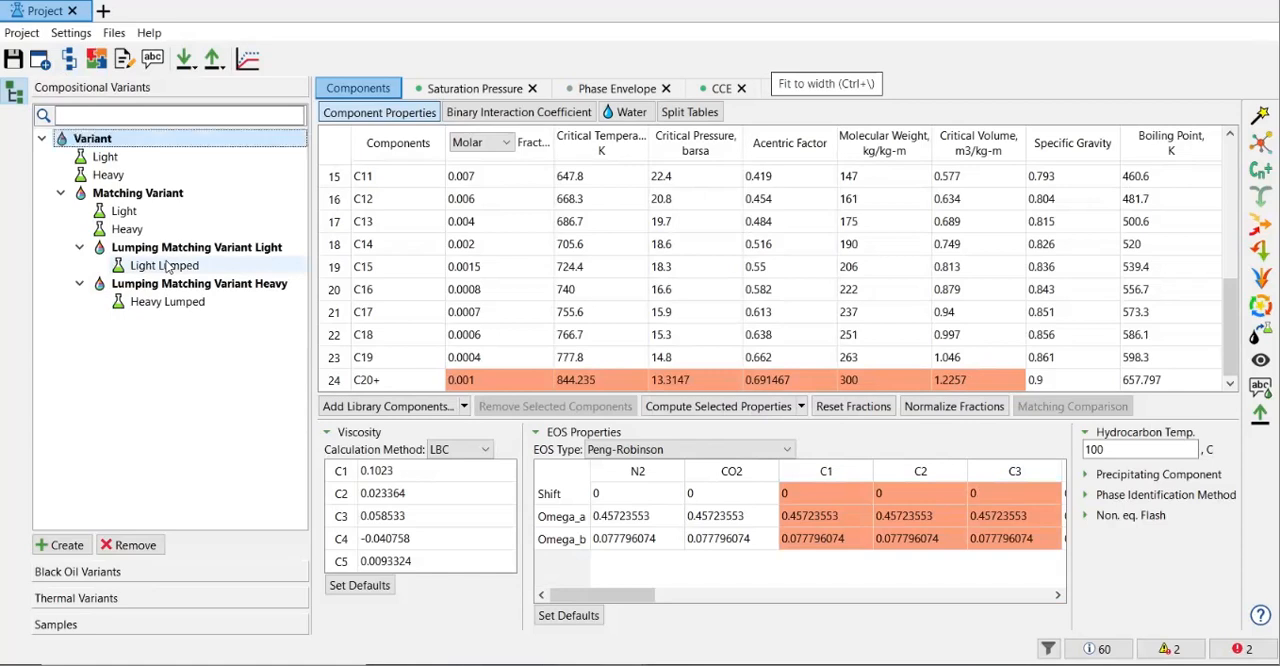
Review the component properties of the Light and Heavy compositions in the original, matched and lumped variants.
click(119, 162)
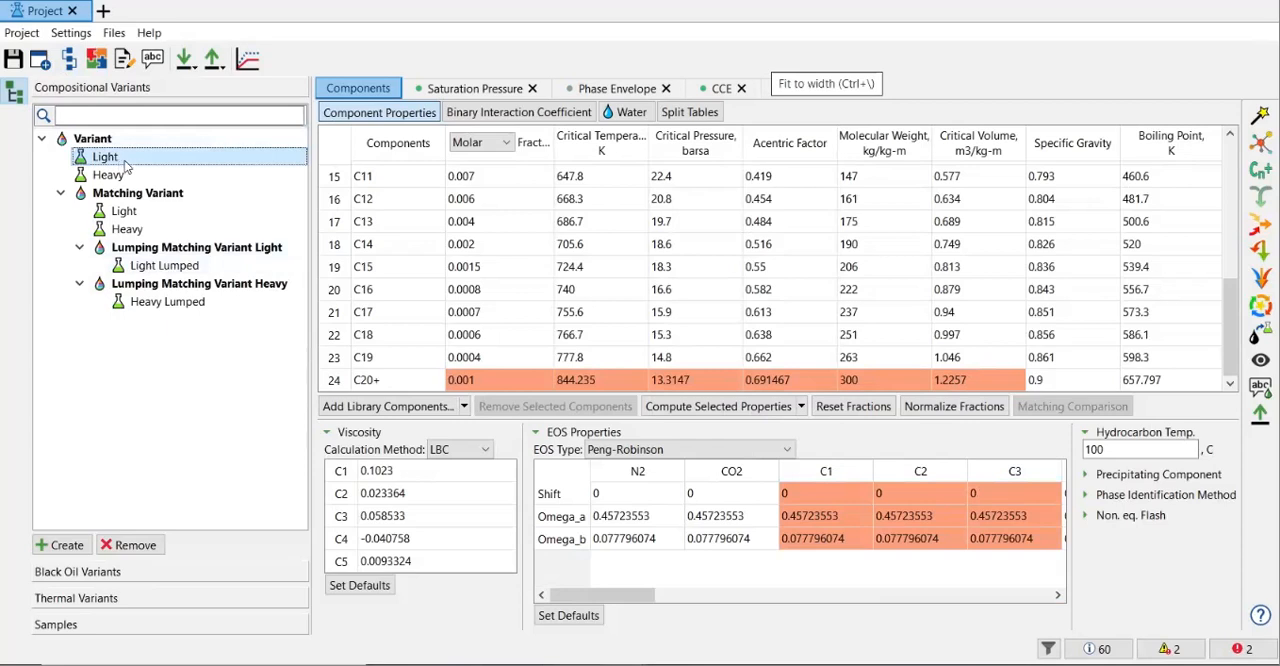
click(122, 176)
click(125, 212)
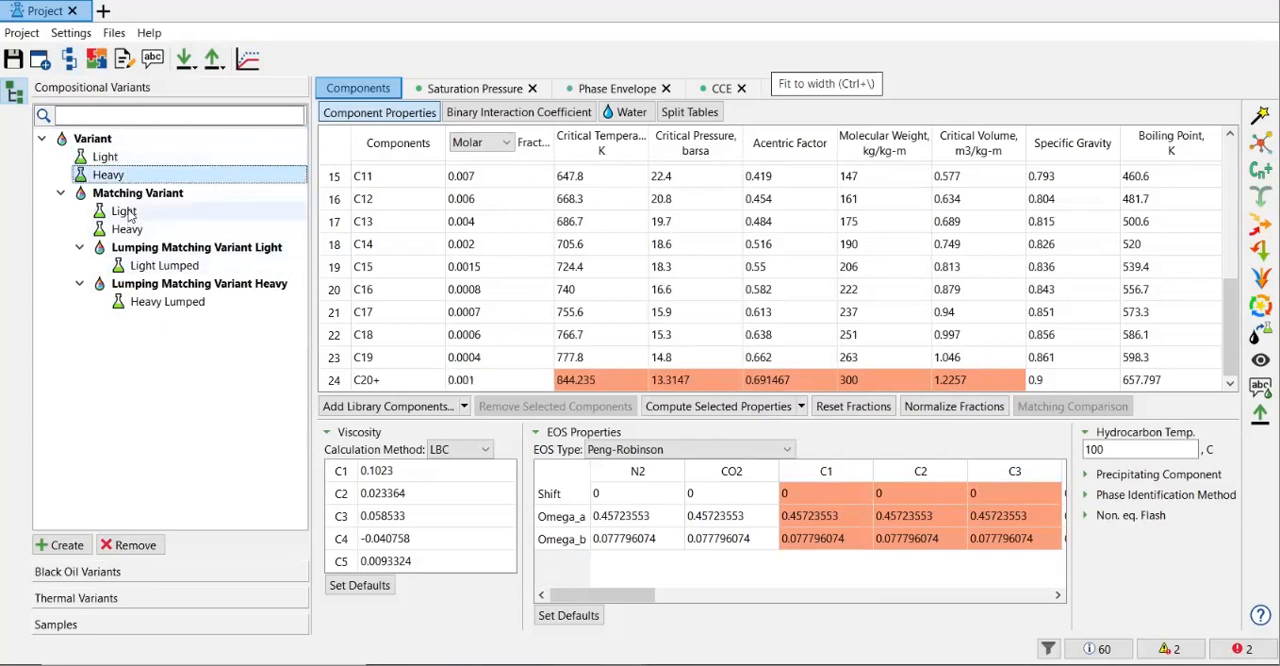
click(140, 229)
click(162, 267)
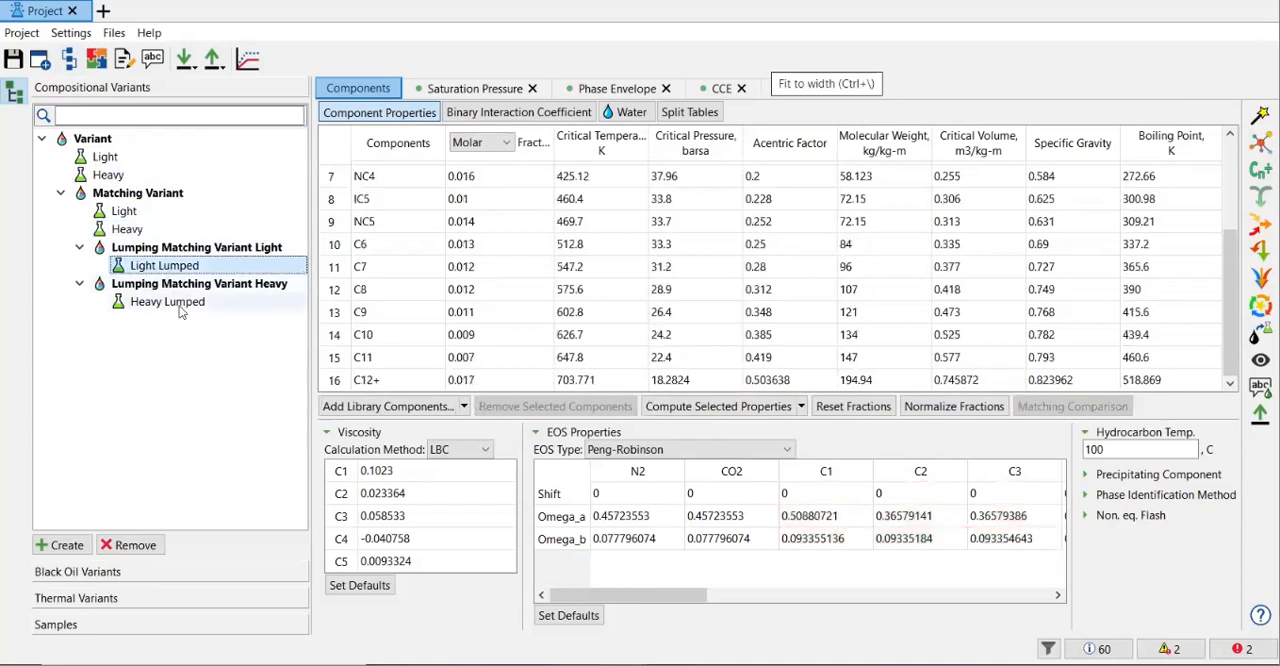
click(180, 306)
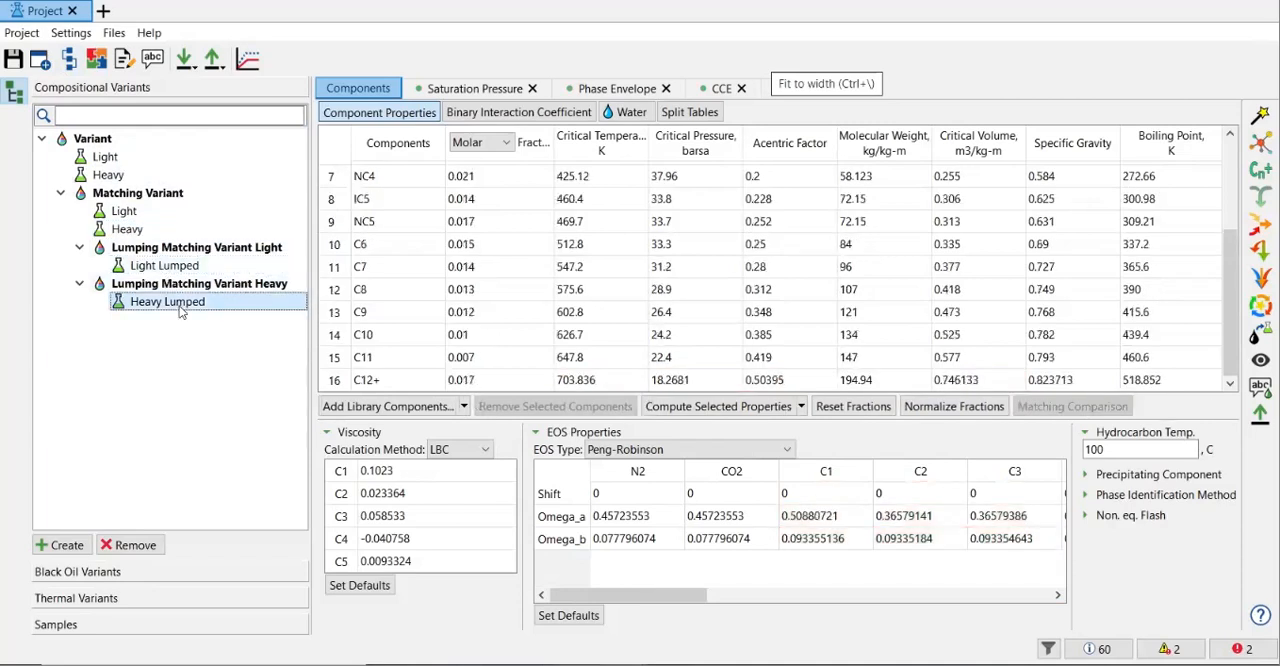